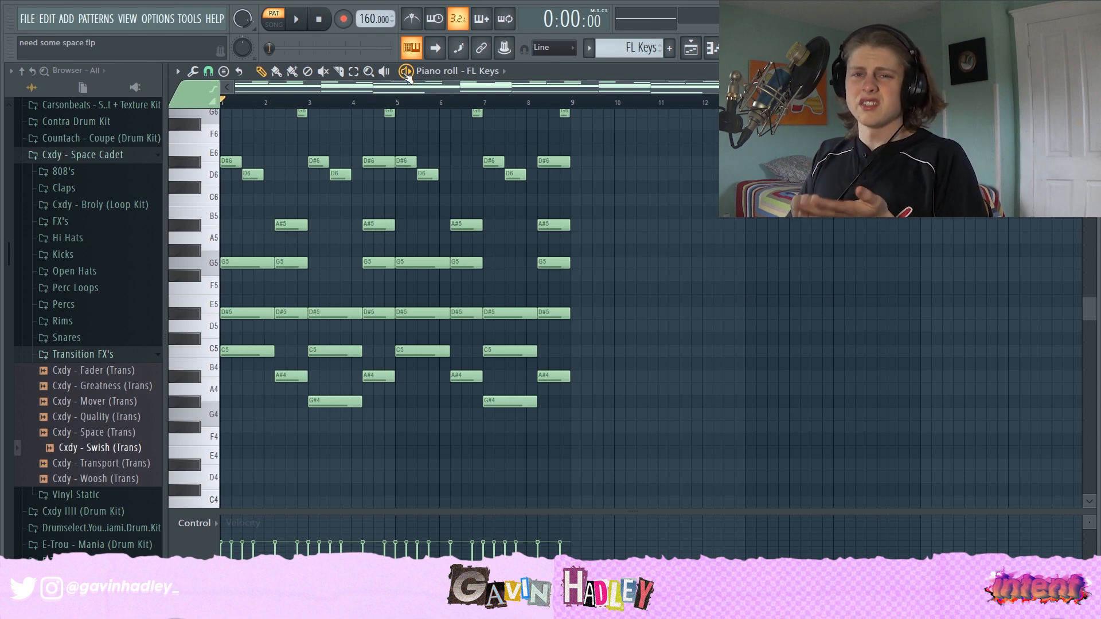
- Audition the A#4 and A#5 chord notes in the FL Keys piano roll
scroll(700, 195, "up", 3)
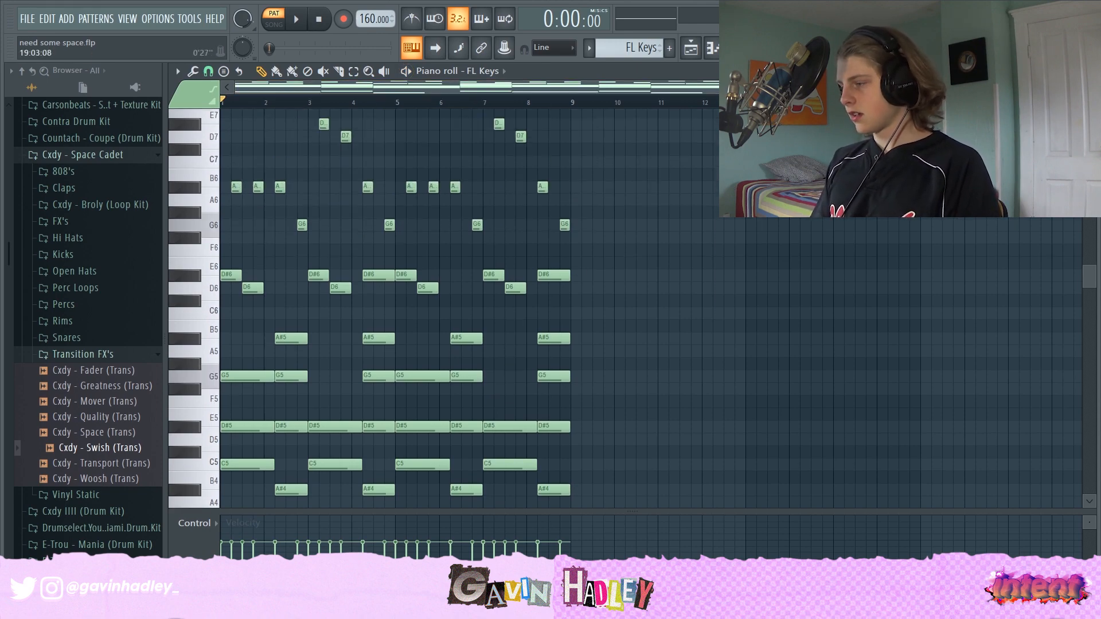
scroll(682, 141, "up", 4, "ctrl")
scroll(401, 235, "down", 4)
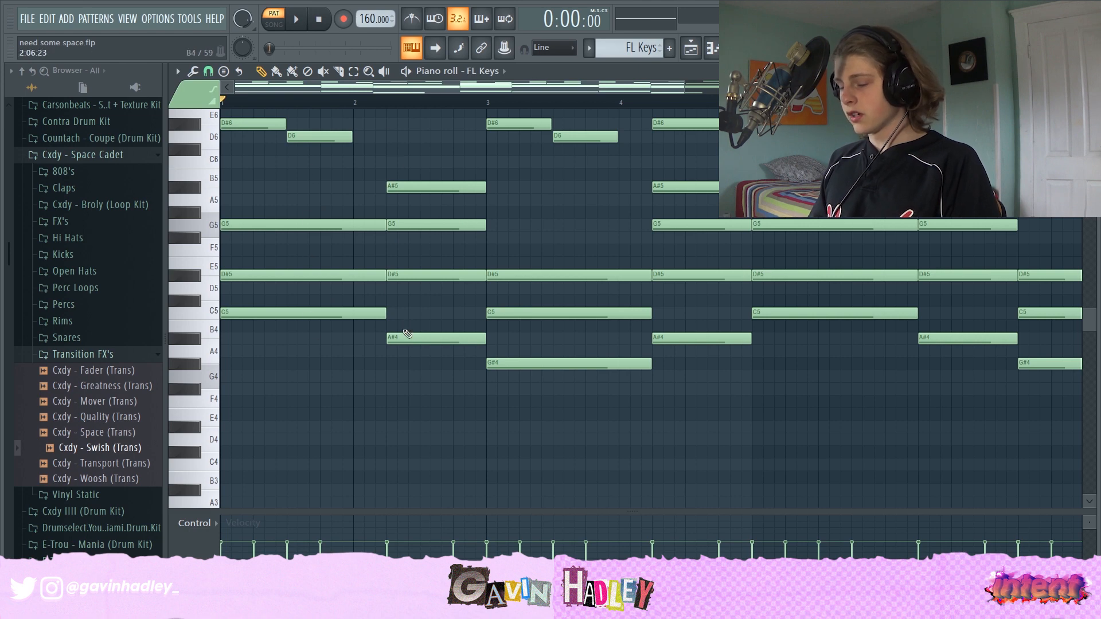
left_click(421, 337)
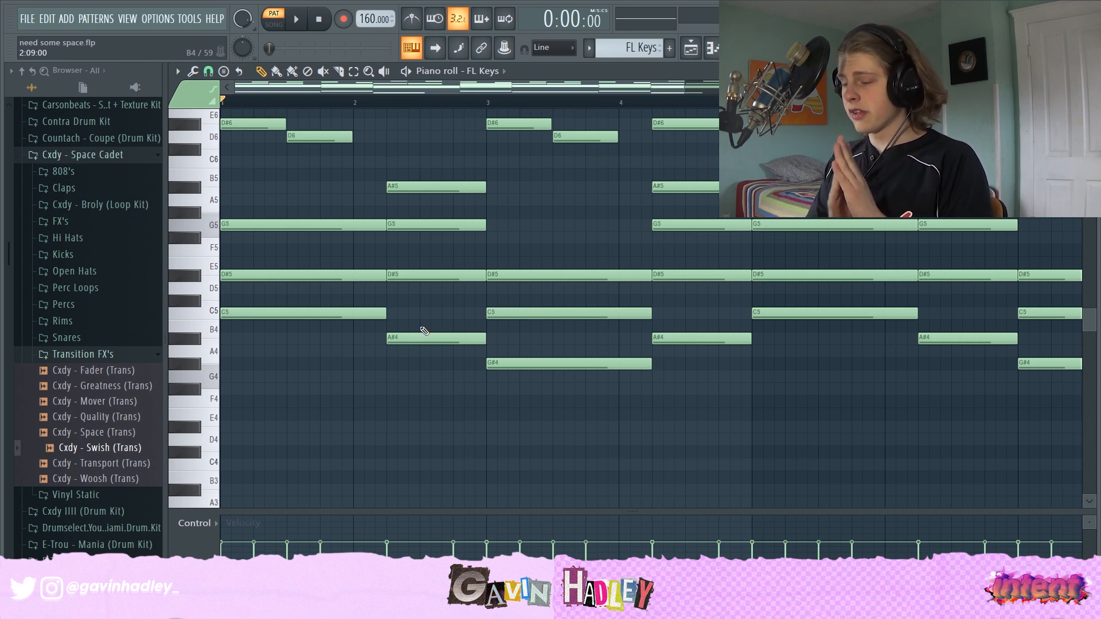
left_click(411, 184)
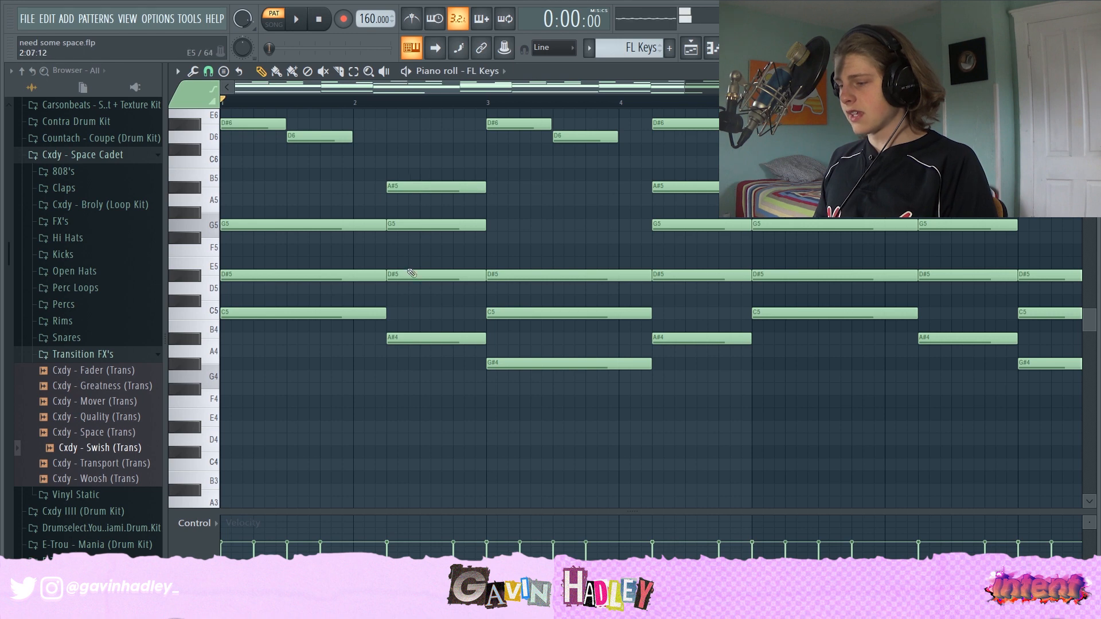
left_click(408, 339)
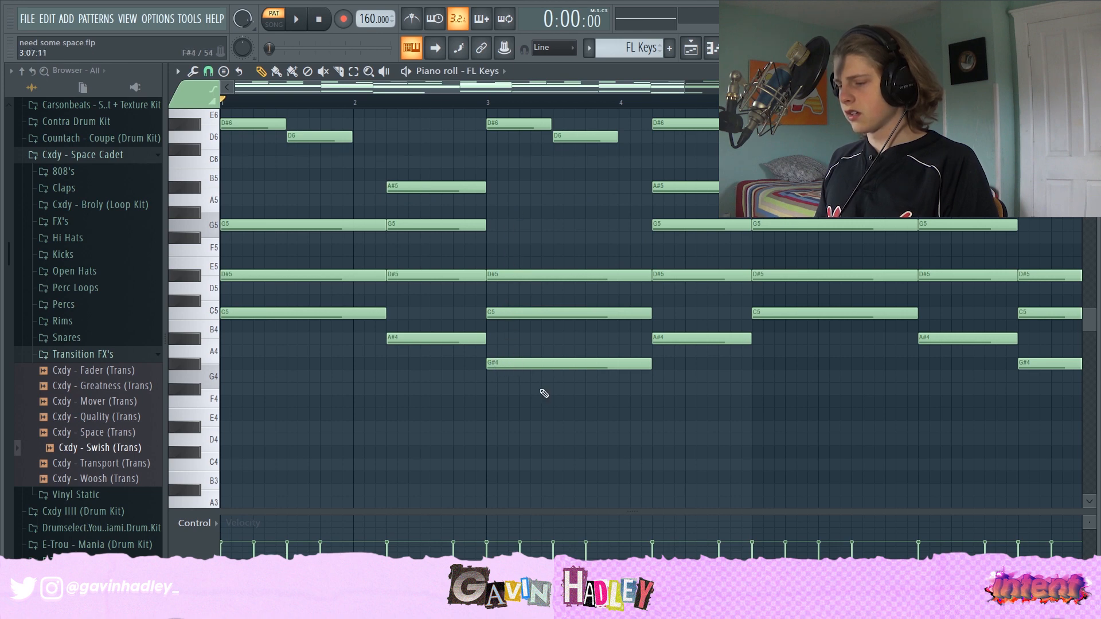
- Zoom out and browse the FL Keys chord pattern across its bars
scroll(676, 352, "up", 3)
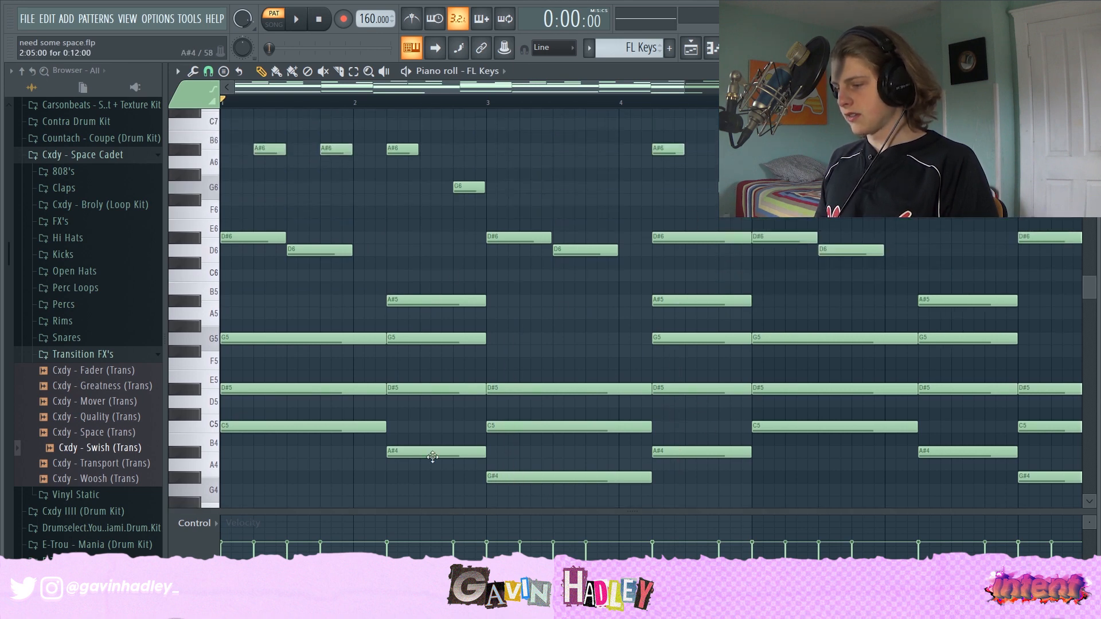
left_click(686, 233)
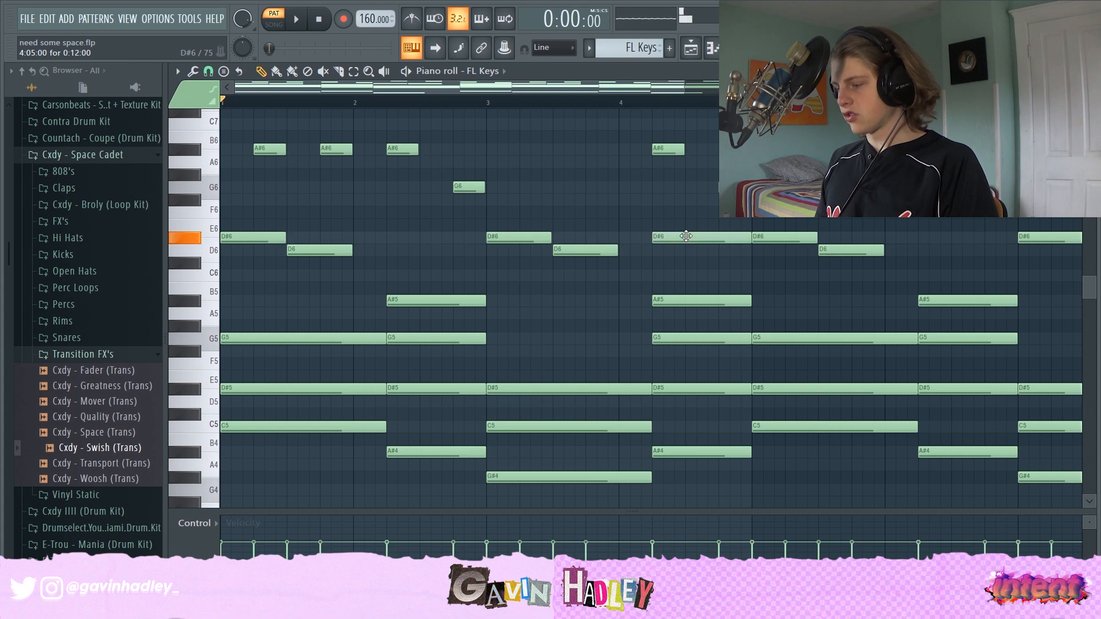
left_click_drag(685, 92, 975, 92)
scroll(640, 370, "down", 3)
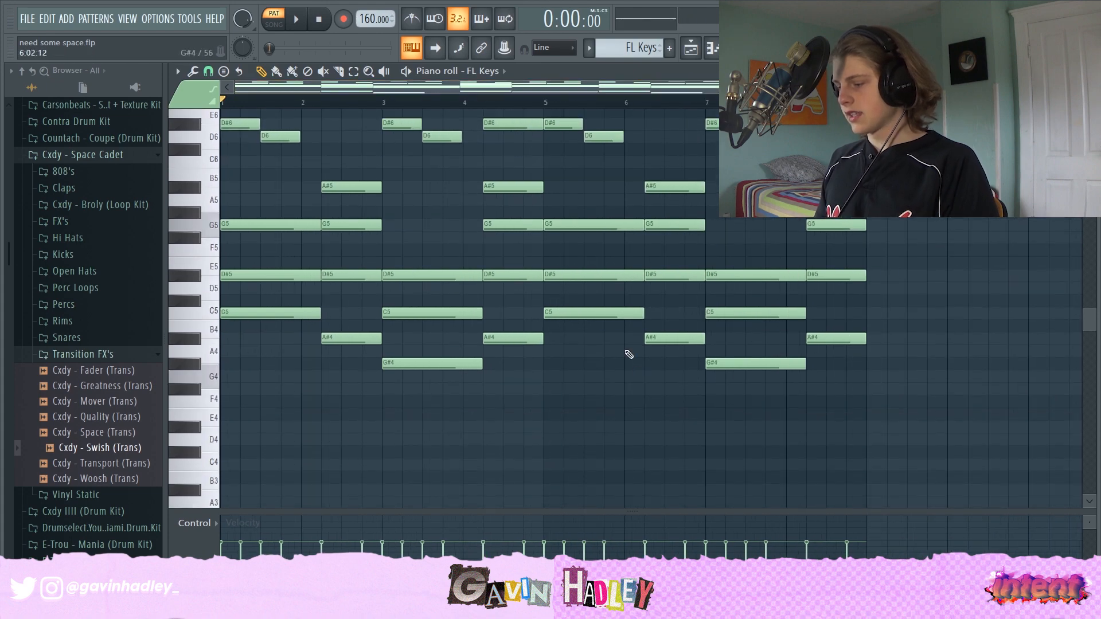
scroll(688, 338, "up", 5)
scroll(746, 321, "down", 1)
scroll(809, 361, "up", 1)
scroll(813, 364, "up", 2)
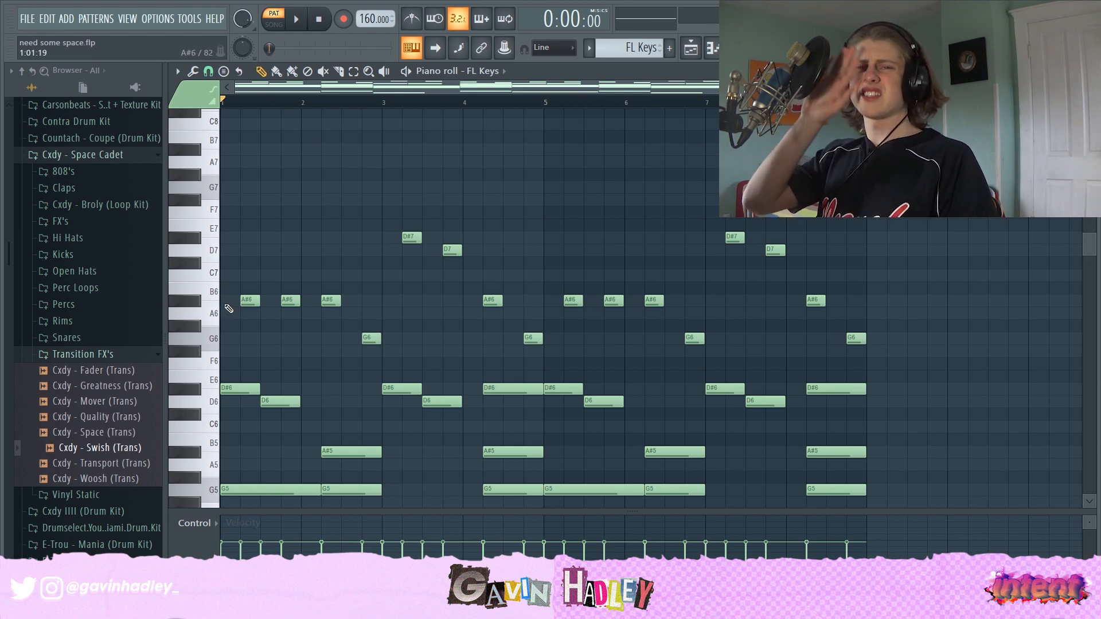
- Audition the high melody notes one by one across the first bars of the pattern
left_click(252, 301)
left_click(324, 300)
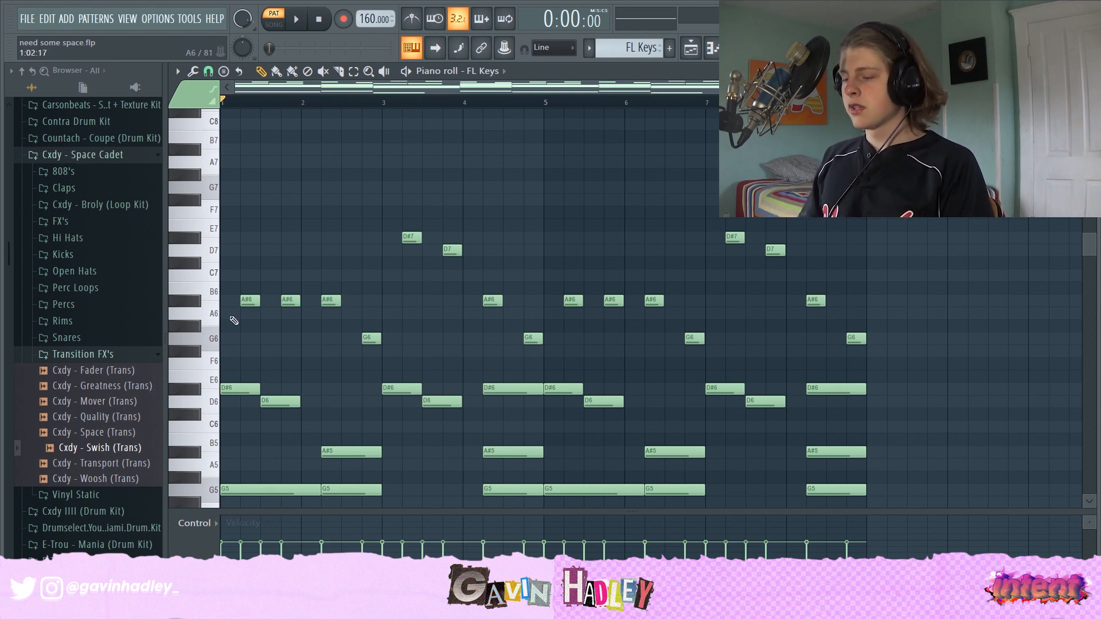
left_click(249, 304)
left_click(288, 302)
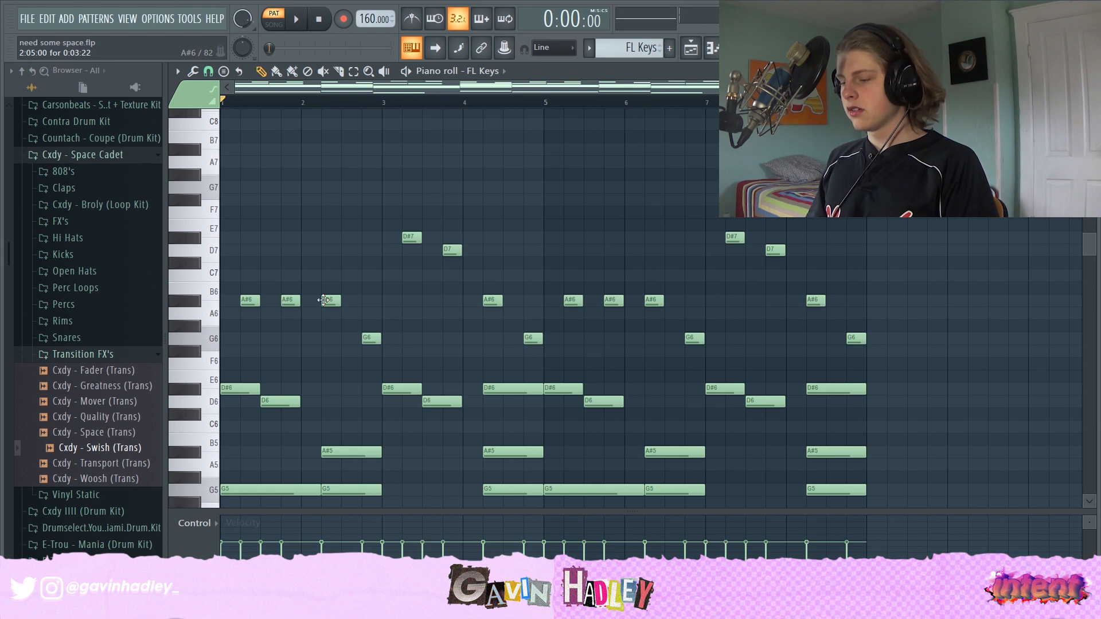
left_click(335, 305)
left_click(370, 340)
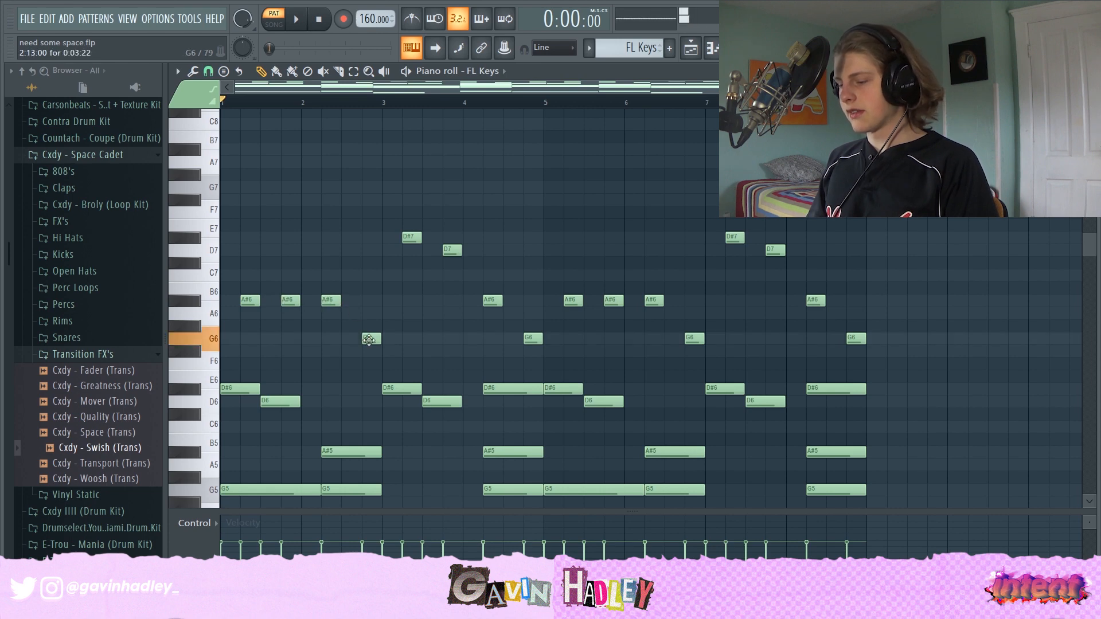
left_click(409, 237)
left_click(450, 251)
left_click(492, 301)
left_click(527, 338)
left_click(574, 301)
left_click(616, 302)
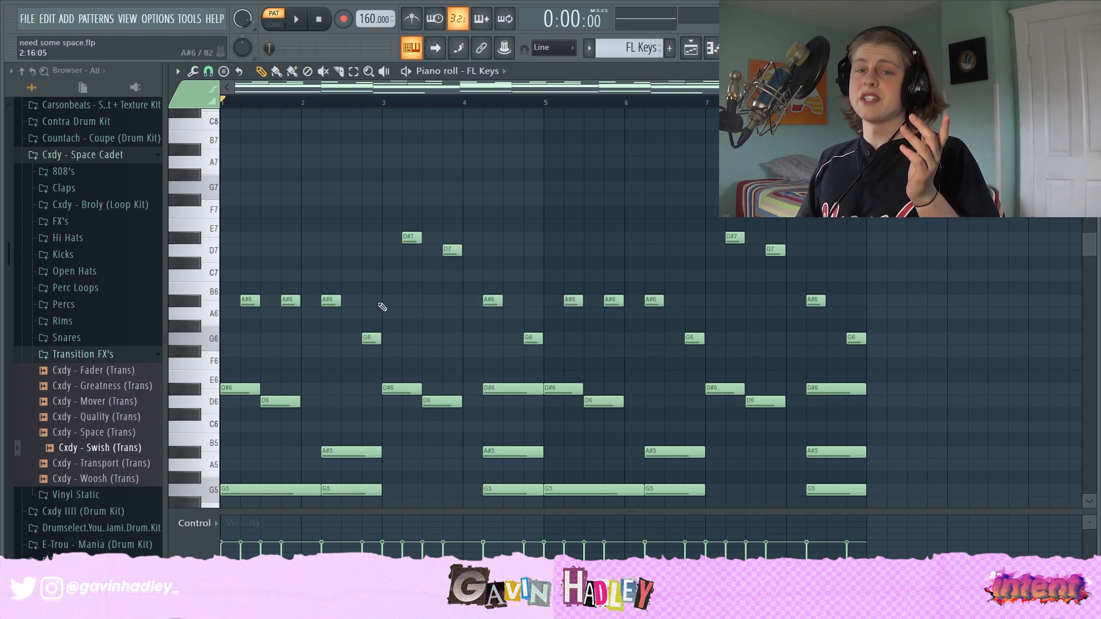
- Play the FL Keys pattern and stop playback
key("space")
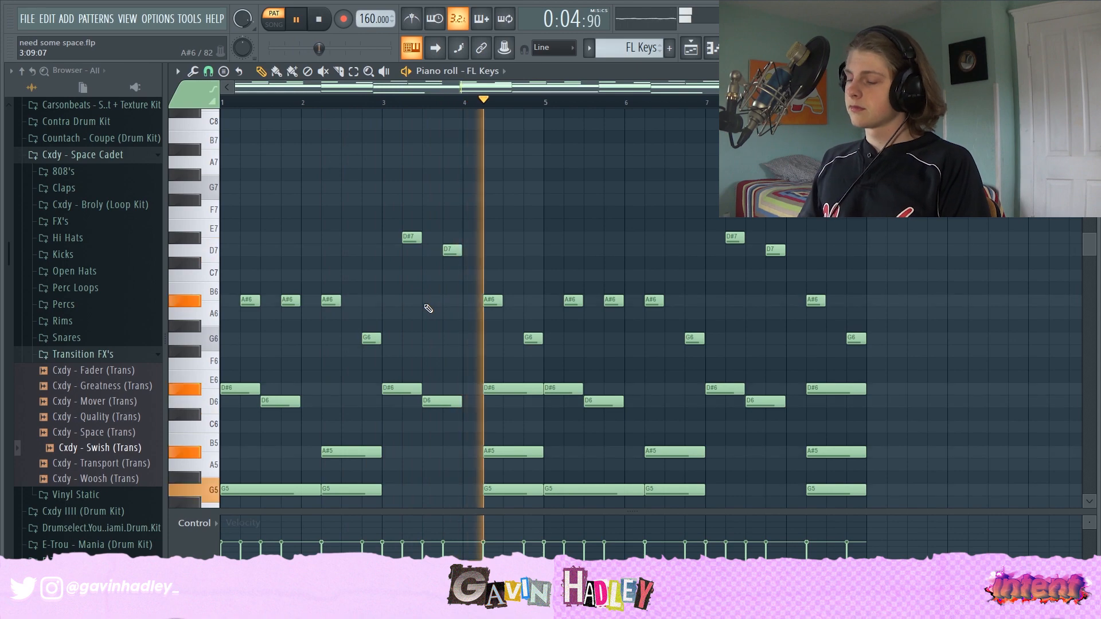
scroll(479, 261, "down", 7)
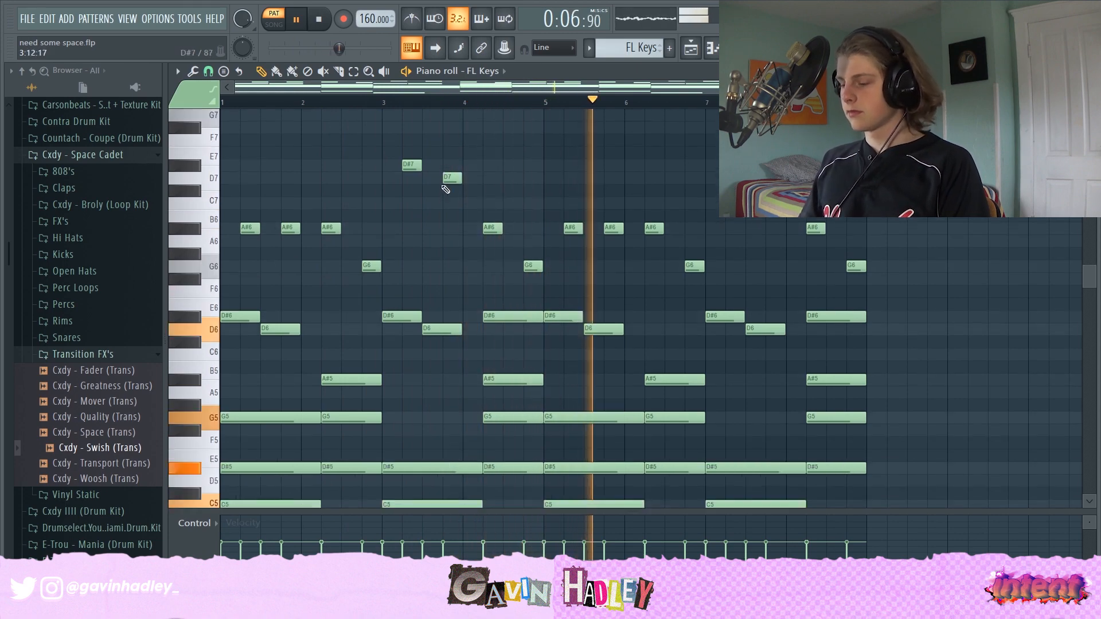
scroll(479, 261, "down", 7)
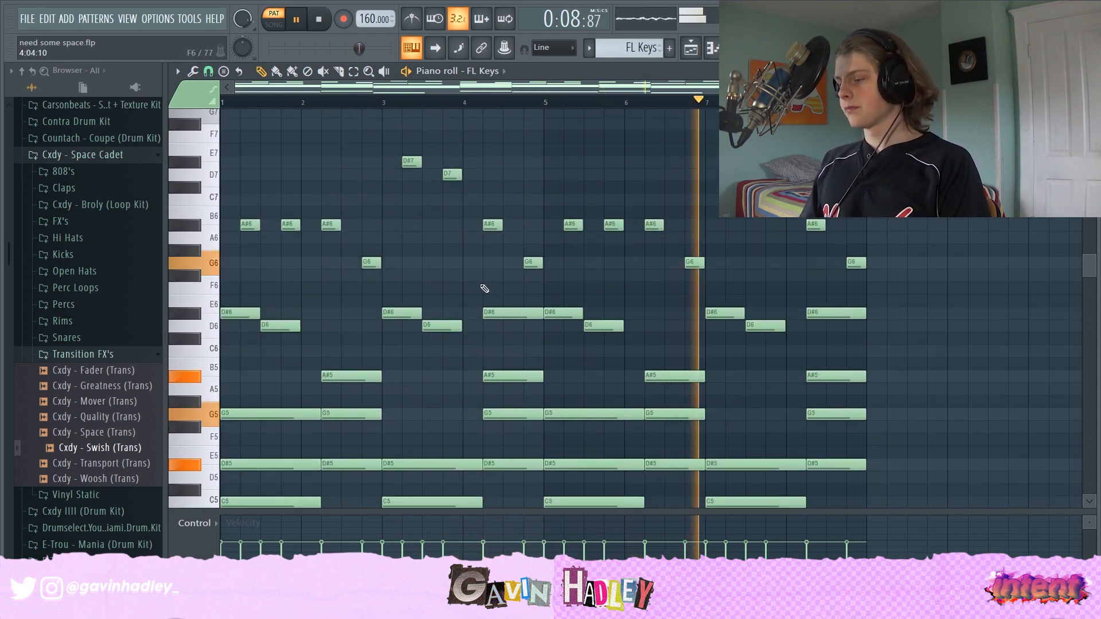
scroll(506, 325, "down", 14)
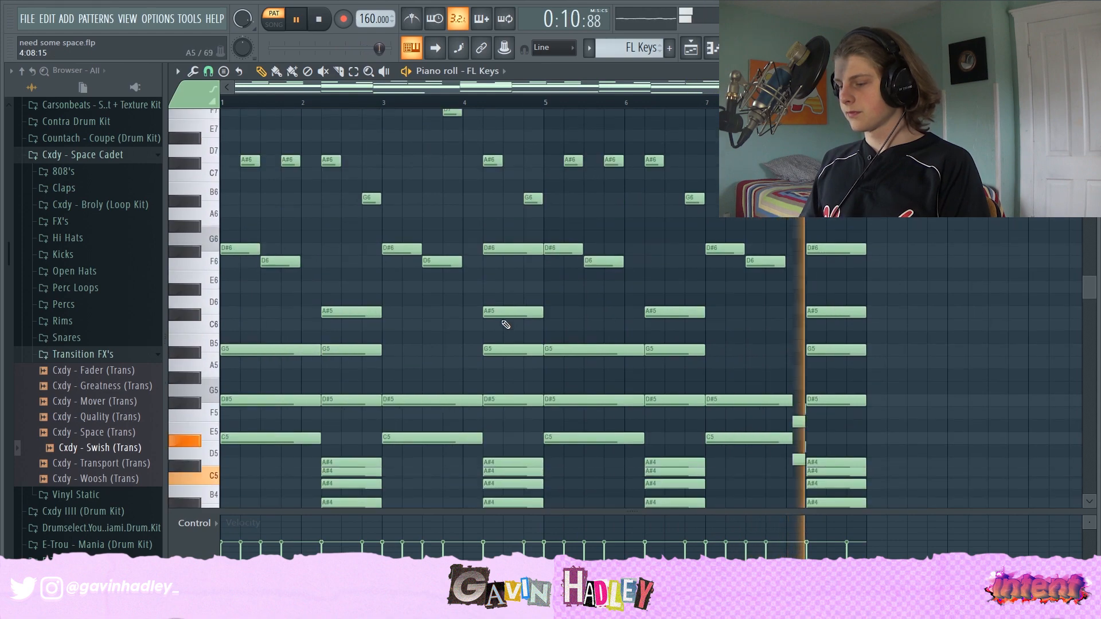
key("space")
- Audition the G5, A#5 and A#4 chord notes and browse the lower bass notes
scroll(344, 298, "up", 10)
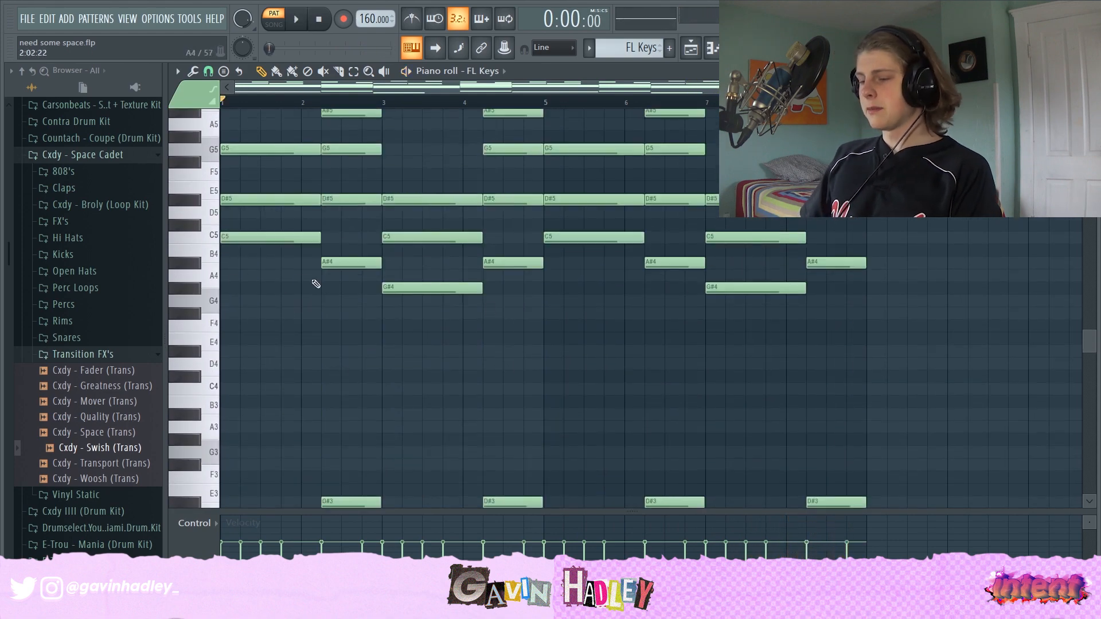
scroll(448, 341, "up", 4)
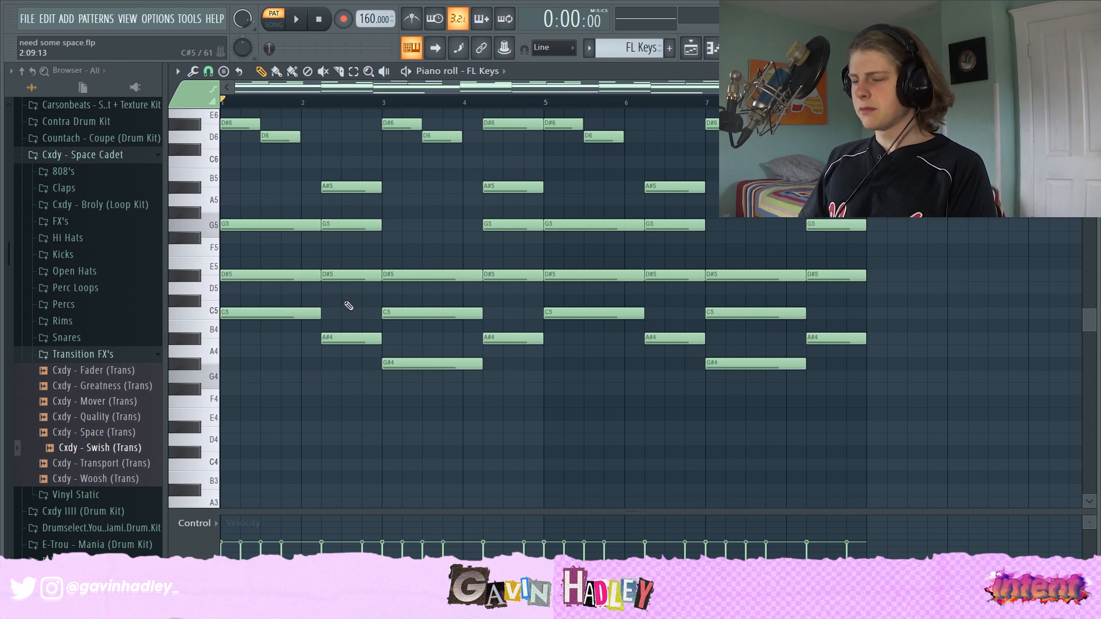
left_click(338, 274)
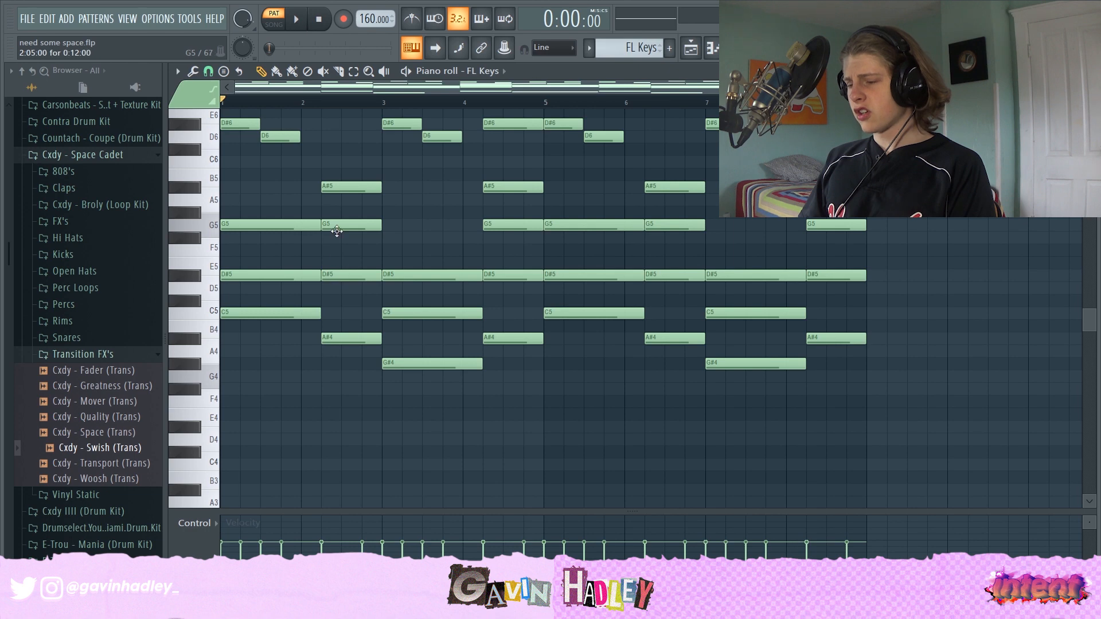
left_click(333, 185)
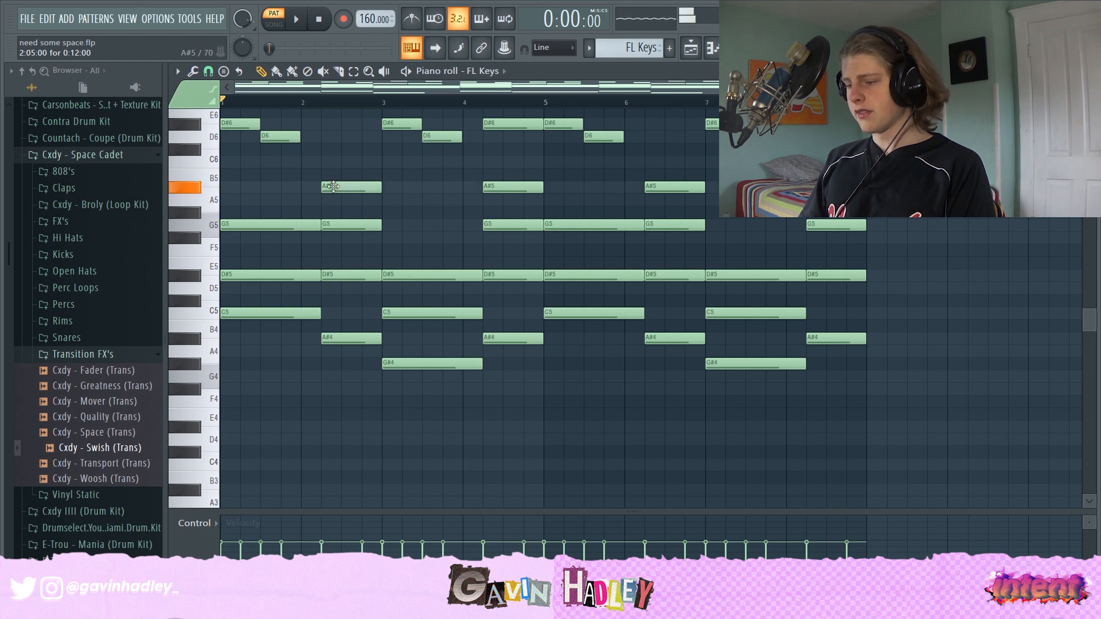
left_click(345, 338)
scroll(348, 340, "down", 4)
scroll(350, 343, "down", 3)
left_click(335, 349)
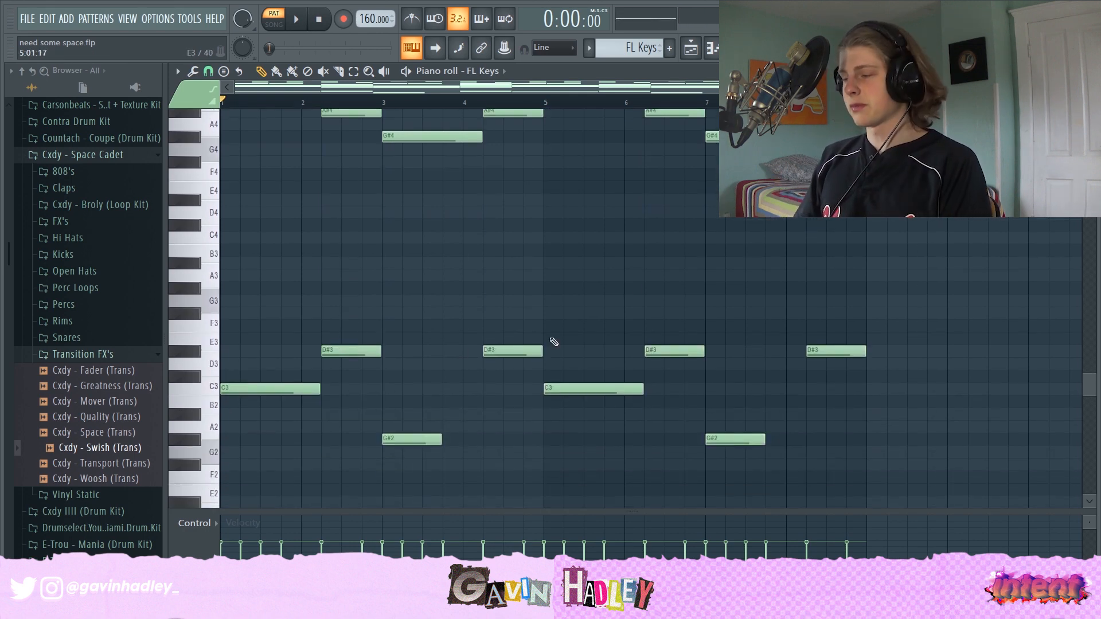
- Open the Kontakt channel's pattern in the piano roll from the playlist
key("F5")
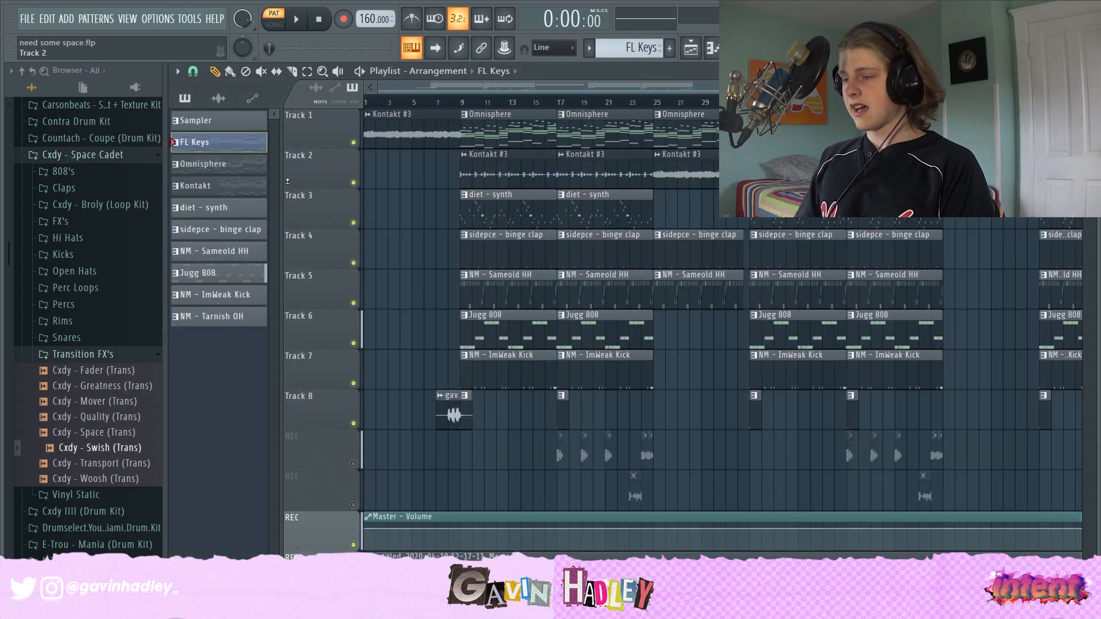
left_click(208, 188)
key("F7")
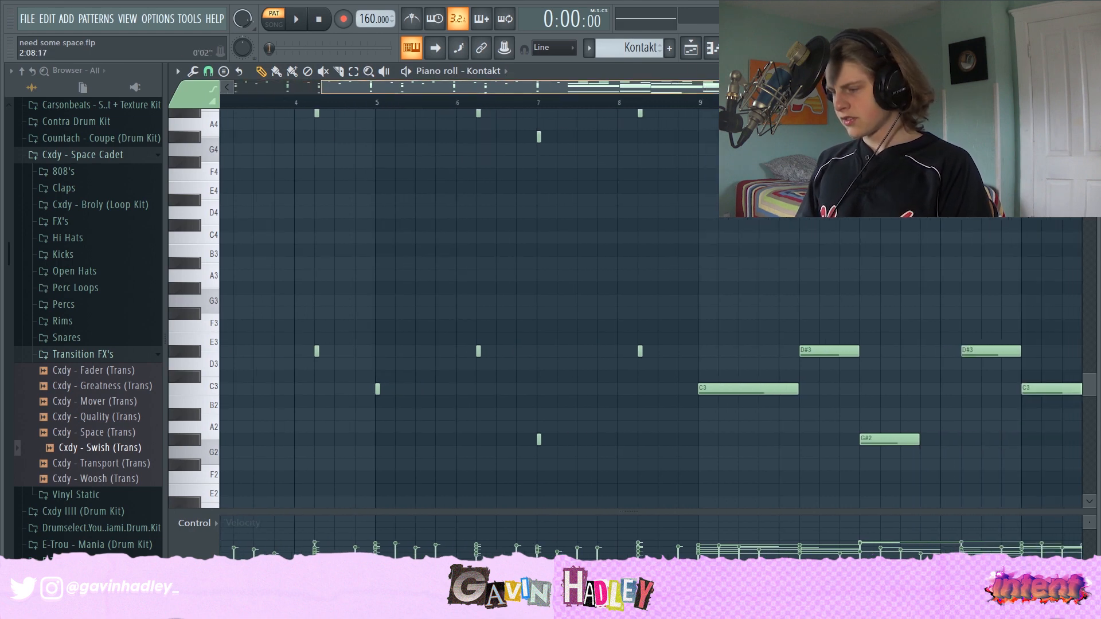
- Zoom out and browse the Kontakt pattern's notes across all octaves
left_click_drag(676, 87, 1078, 87)
scroll(693, 310, "up", 7)
scroll(693, 310, "up", 7)
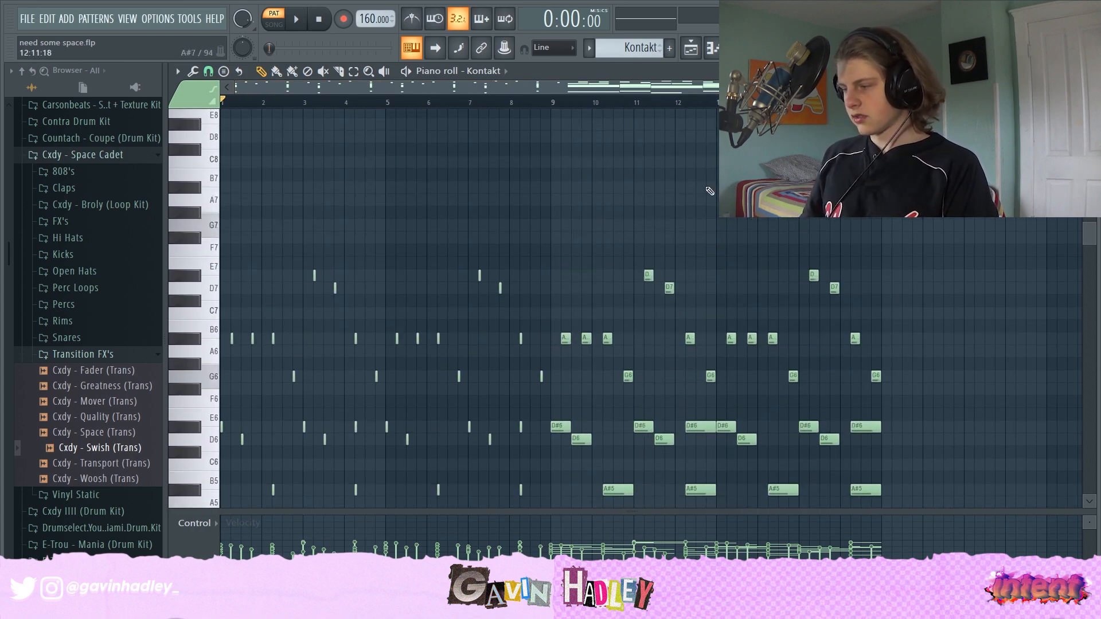
scroll(504, 193, "down", 2)
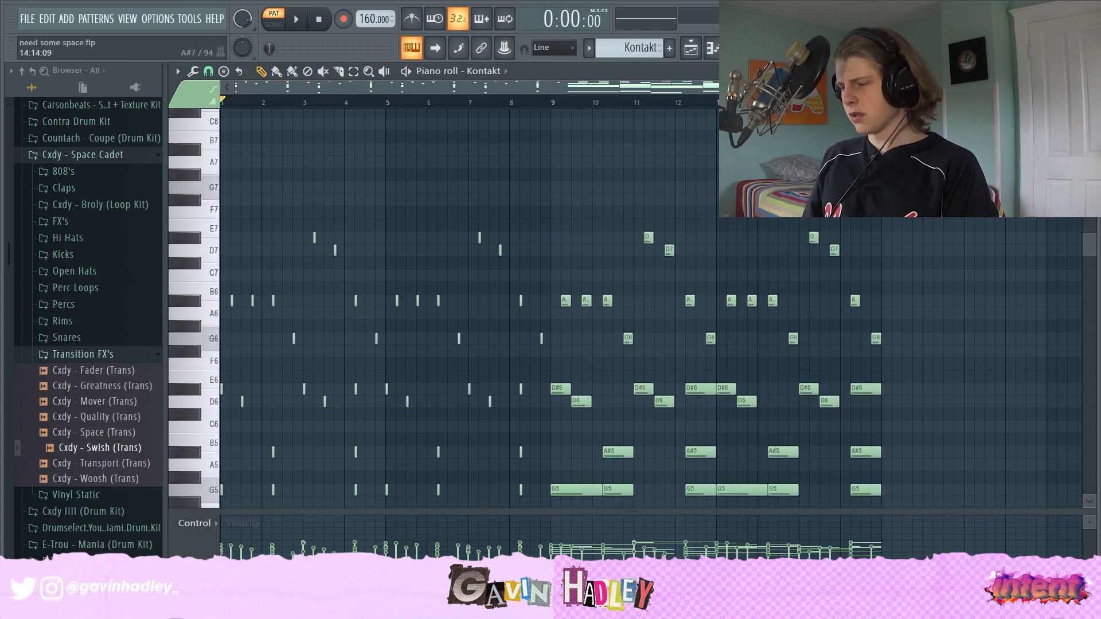
scroll(405, 246, "down", 10)
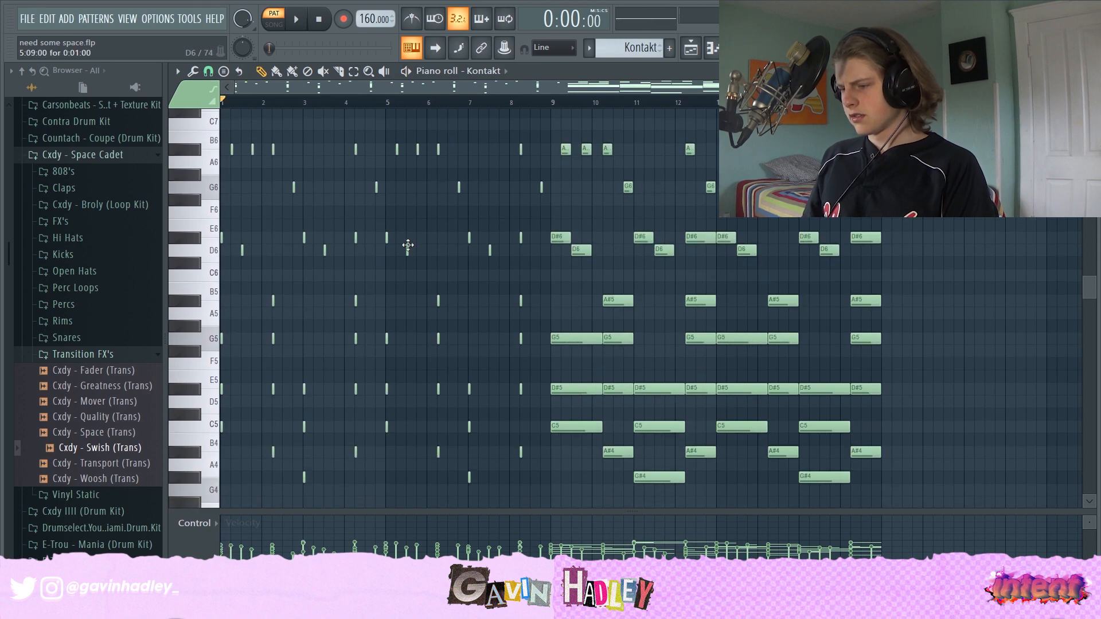
scroll(362, 318, "down", 3)
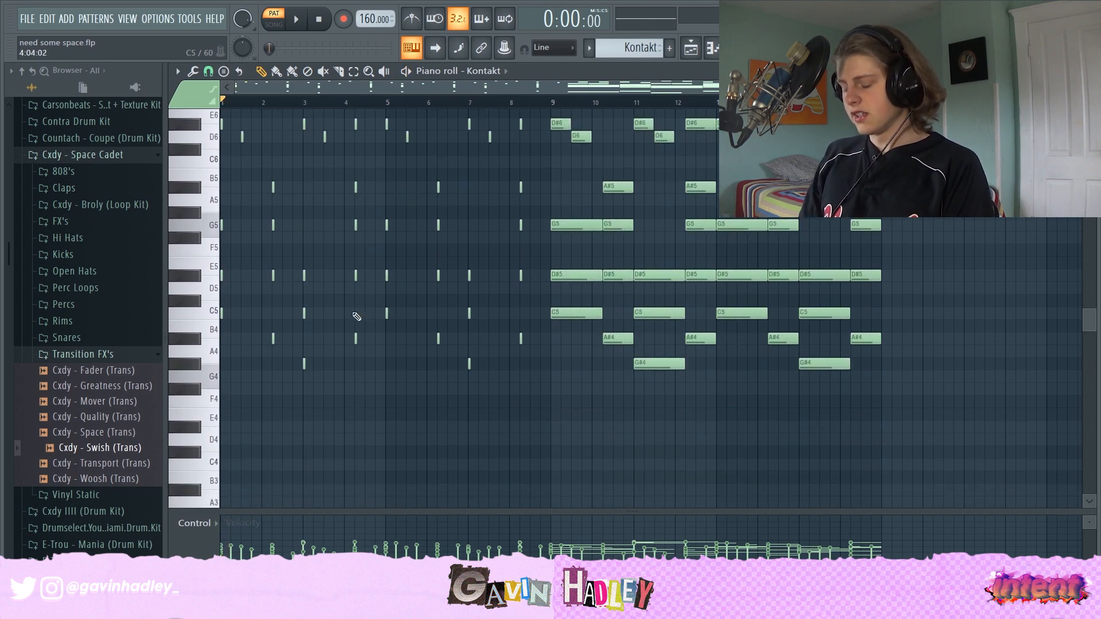
scroll(356, 317, "up", 7)
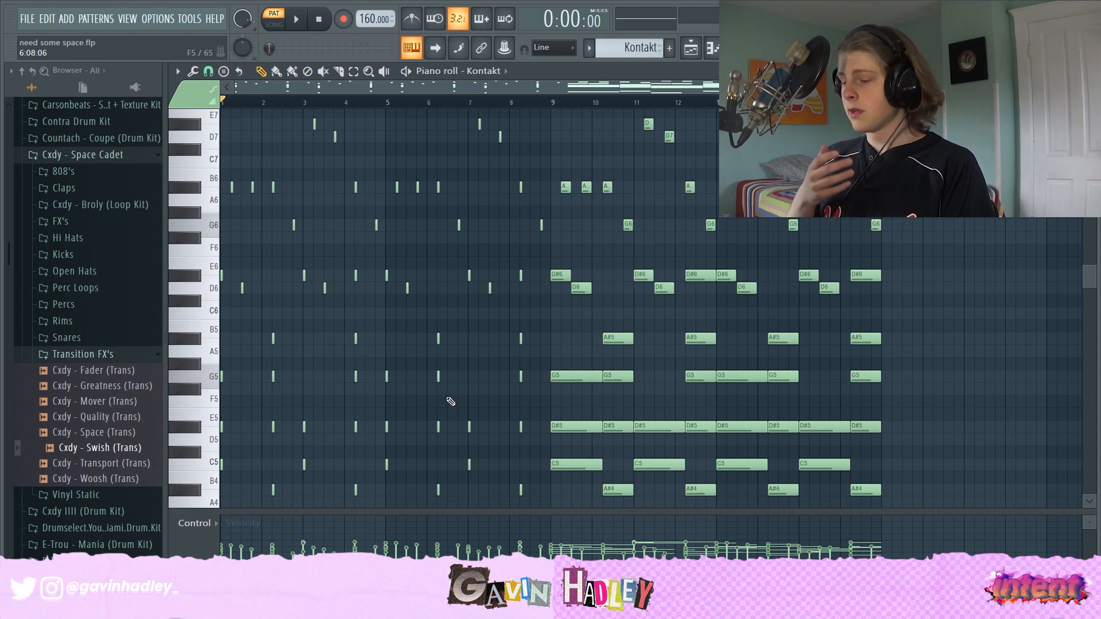
scroll(617, 353, "down", 7)
scroll(736, 354, "up", 12)
scroll(616, 353, "down", 2)
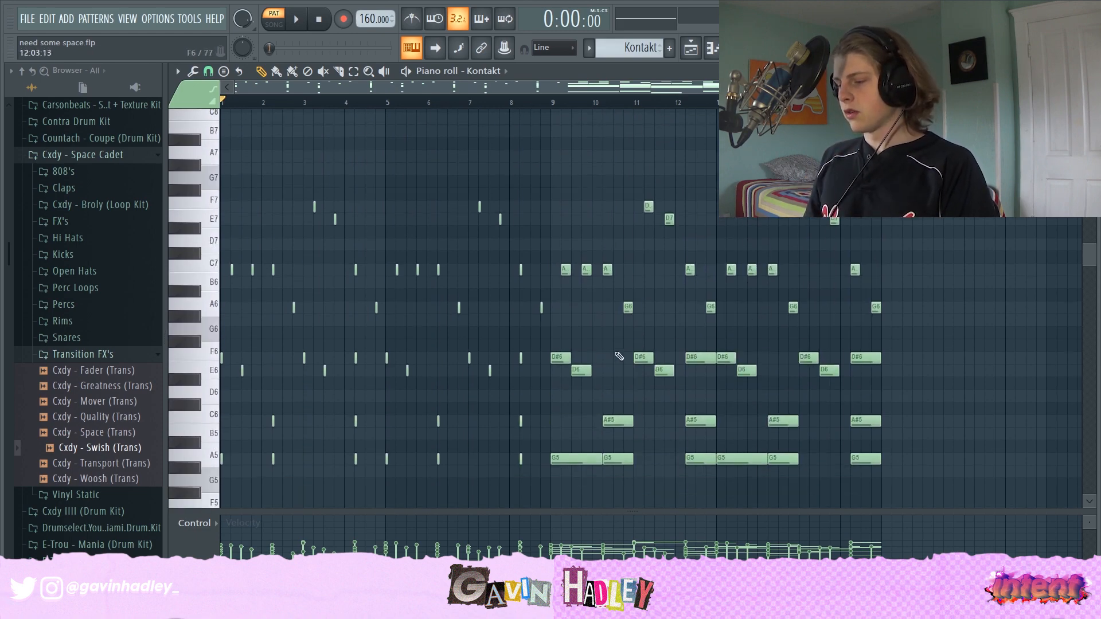
scroll(617, 353, "down", 2)
- Move the playback position to the pattern start and play the Kontakt pattern
left_click_drag(270, 106, 222, 108)
key("space")
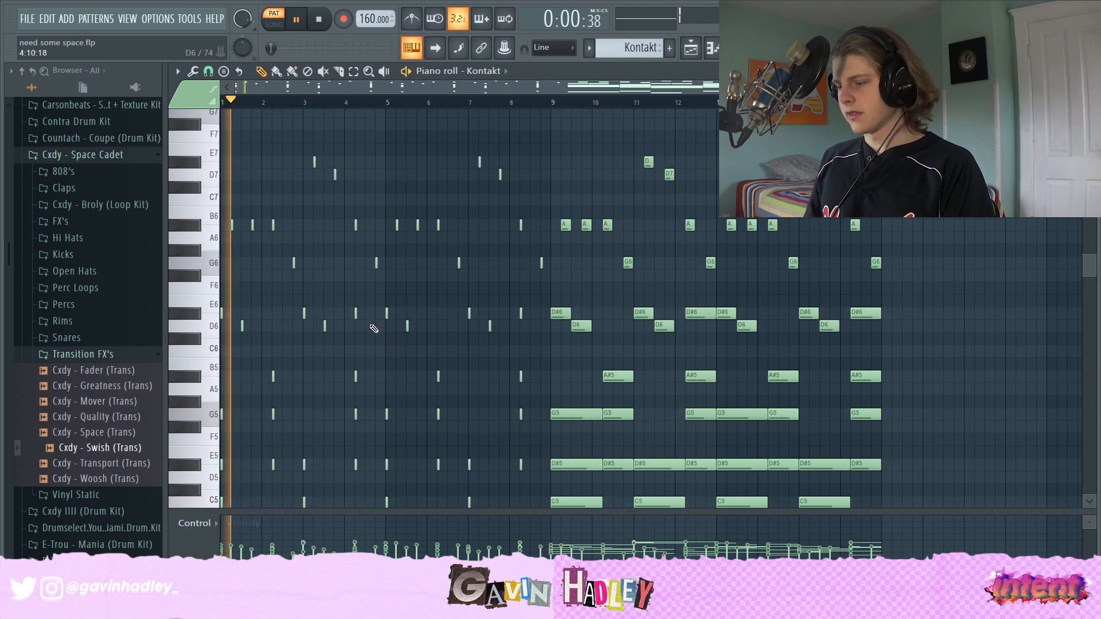
scroll(361, 258, "up", 6)
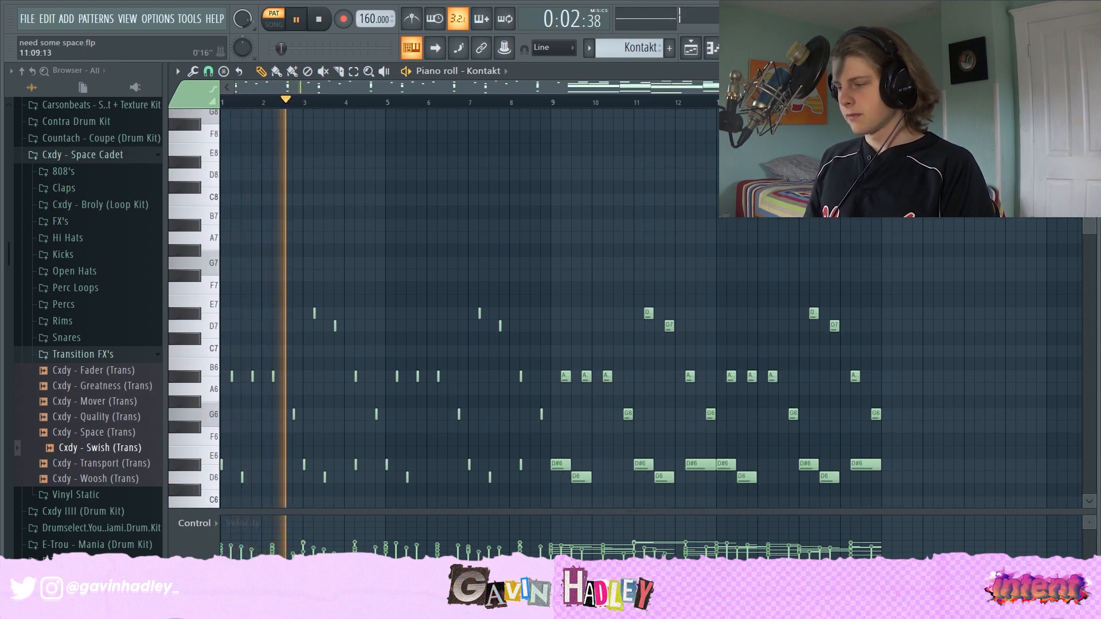
- Open the Kontakt channel's plugin window and browse its list of instrument libraries
key("F6")
left_click(350, 288)
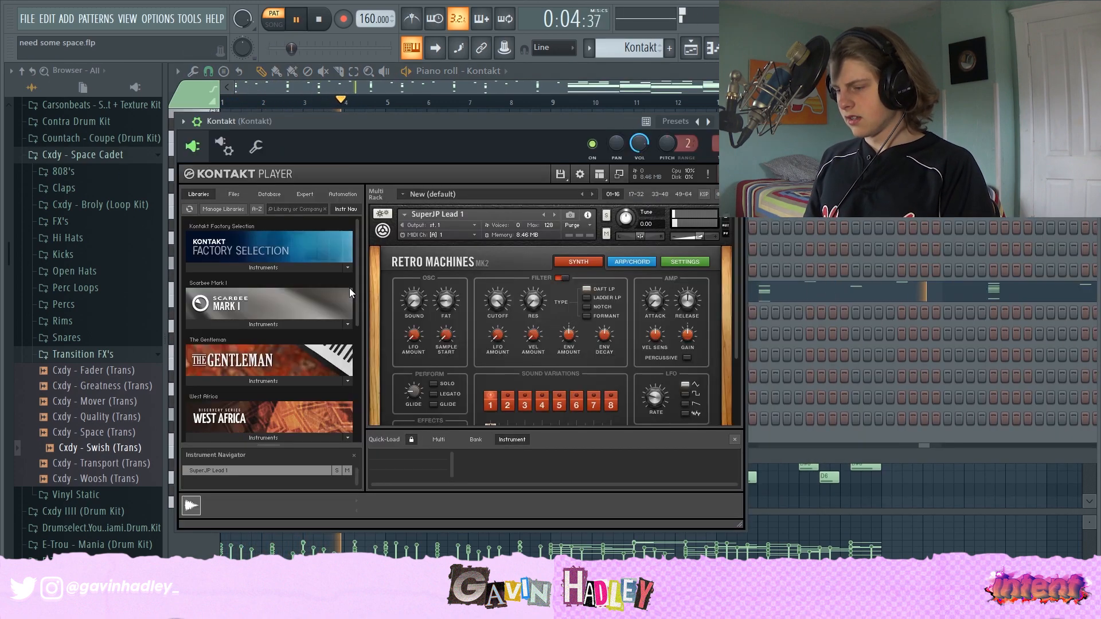
scroll(452, 259, "down", 3)
scroll(254, 385, "down", 3)
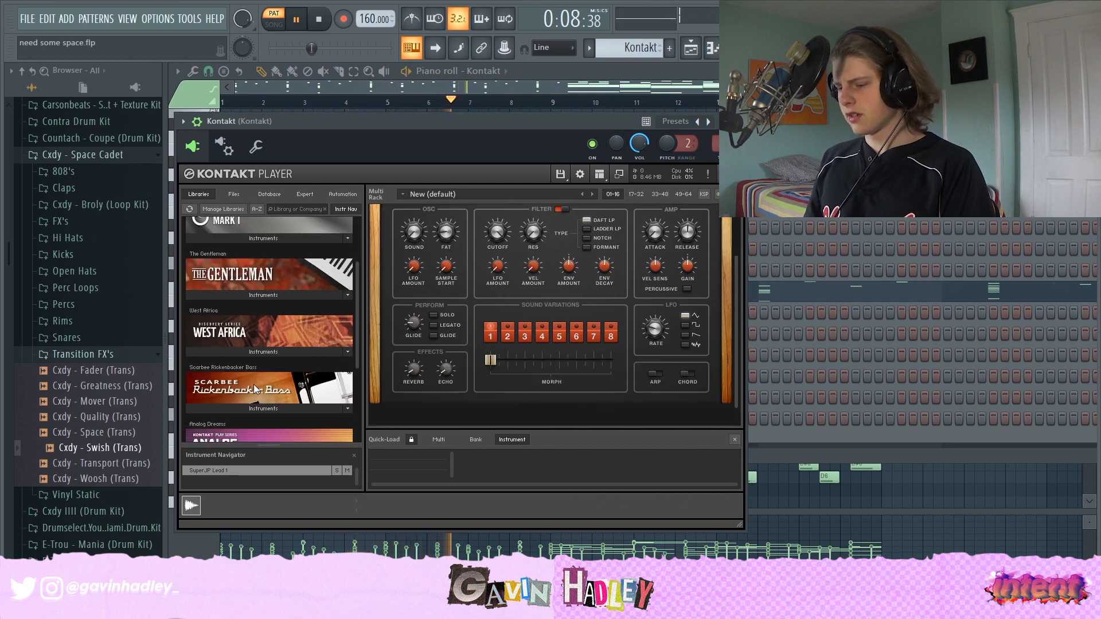
scroll(253, 385, "down", 2)
scroll(683, 317, "up", 2)
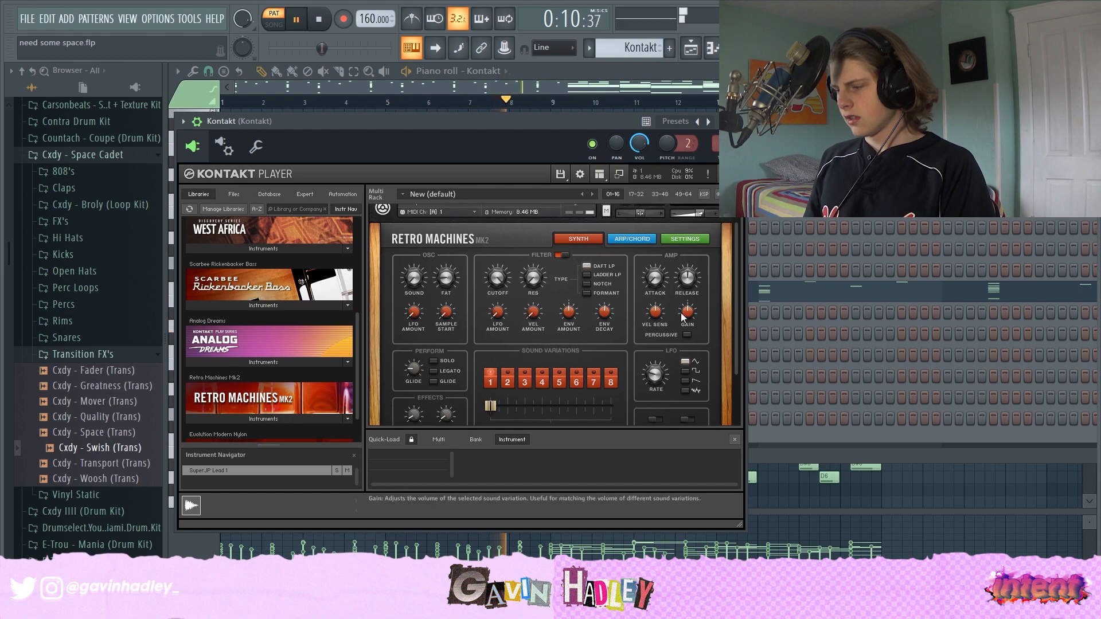
scroll(682, 317, "up", 1)
scroll(683, 318, "up", 1)
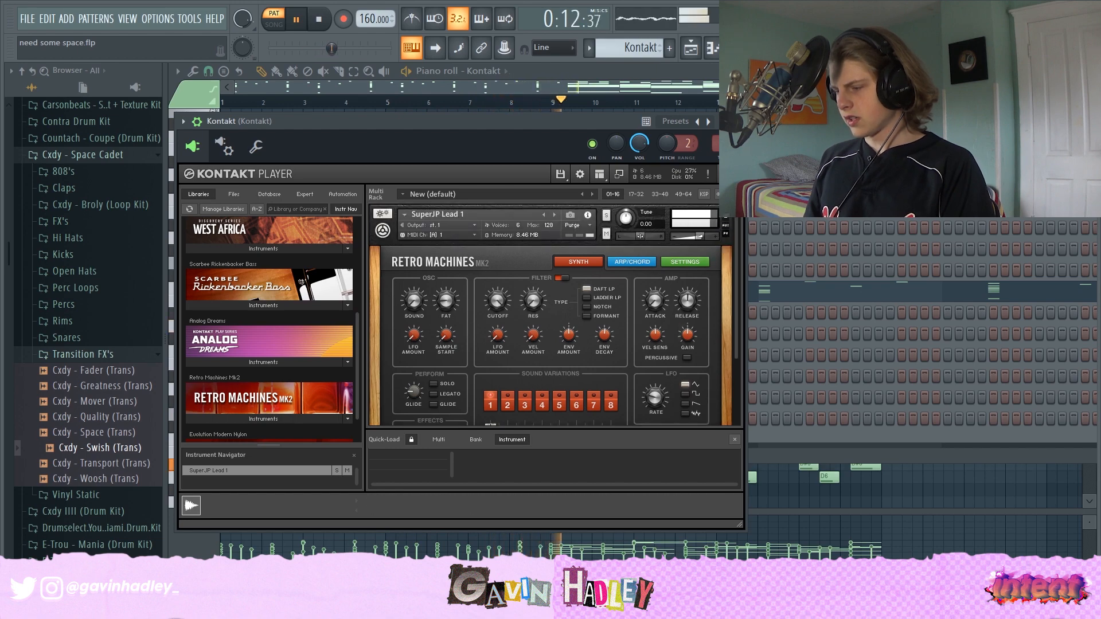
- Close the Kontakt window, mute playlist tracks 3 through 8, and play the arrangement from bar 9
left_click(725, 212)
key("space")
key("F6")
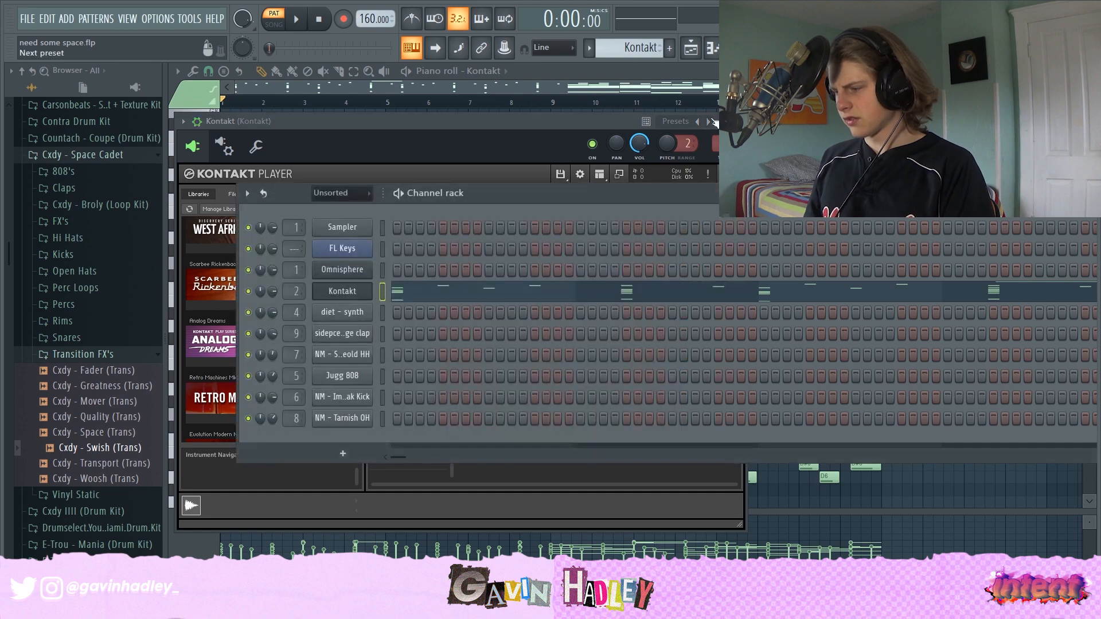
left_click(739, 121)
left_click(690, 48)
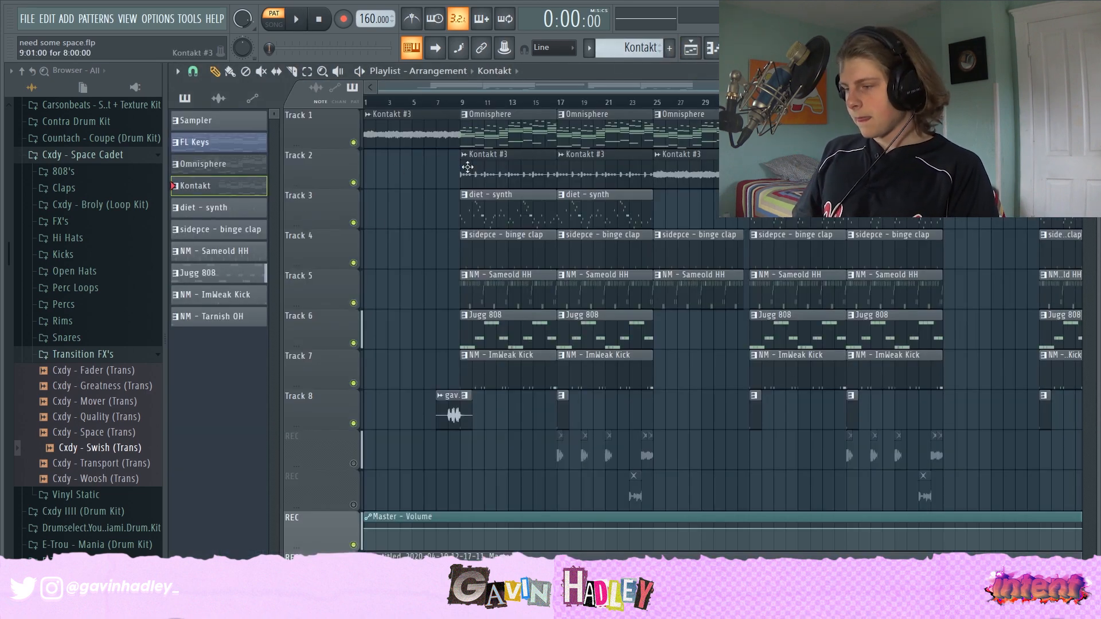
left_click(499, 176)
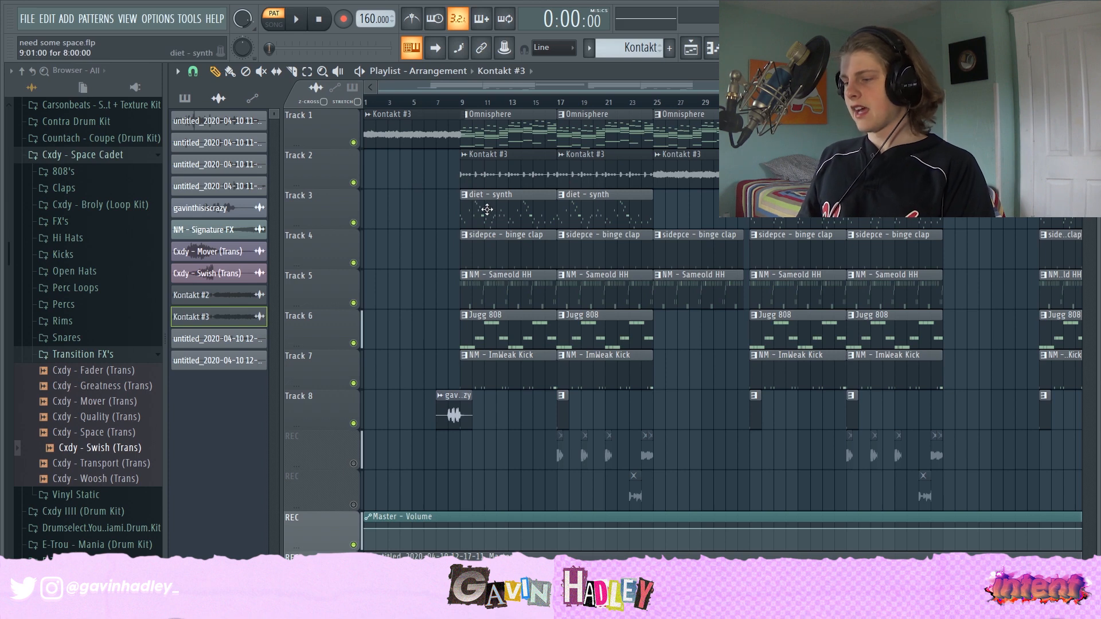
left_click(461, 101)
left_click_drag(354, 503, 353, 223)
key("space")
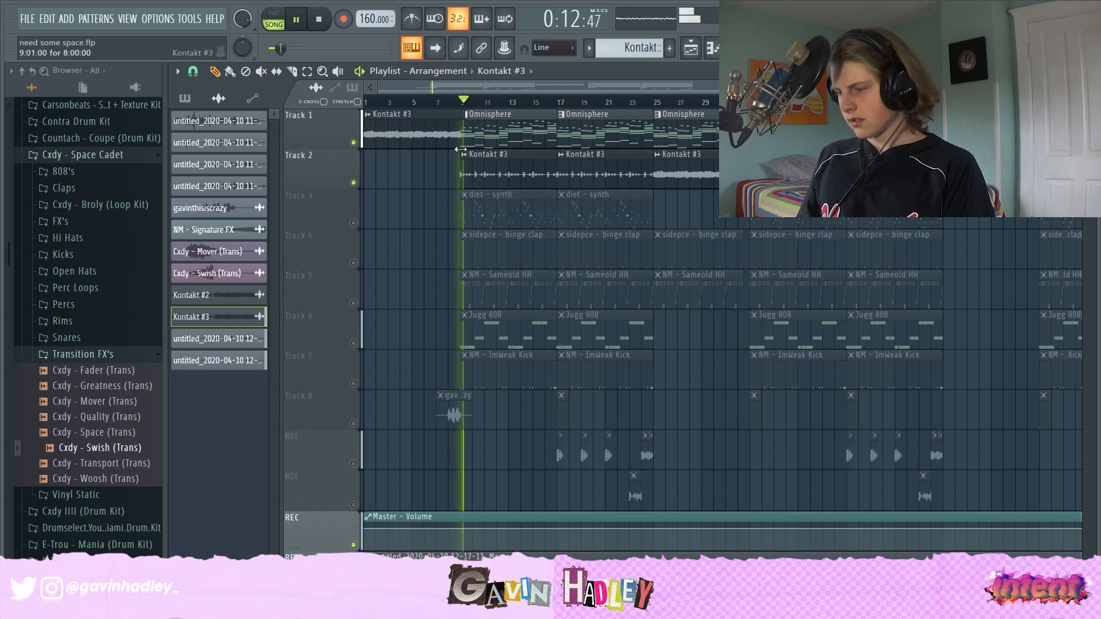
- Open the Omnisphere pattern in the piano roll and browse its chord notes
double_click(485, 123)
key("space")
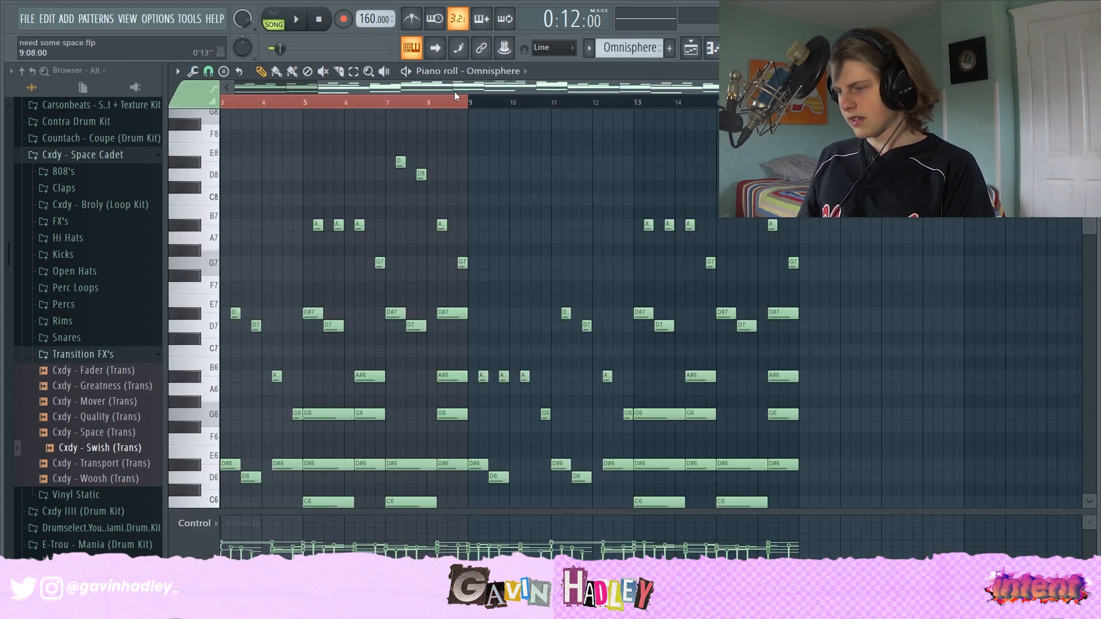
left_click_drag(455, 91, 245, 92)
scroll(398, 361, "down", 5)
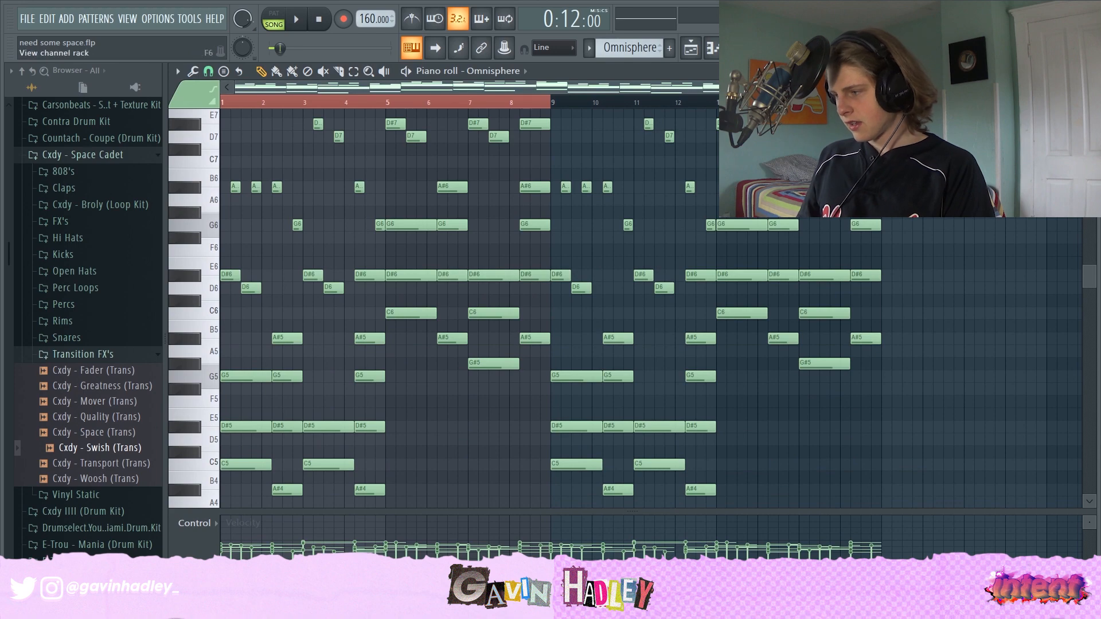
- Open the Gross Beat effect on the Omnisphere mixer track
key("F6")
key("F9")
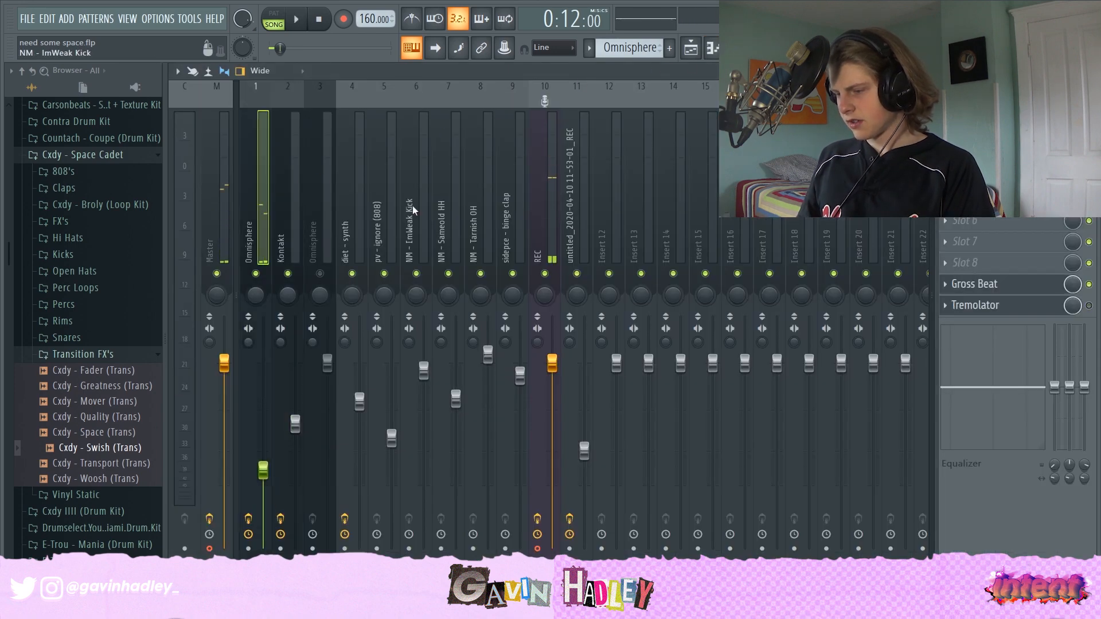
left_click(974, 284)
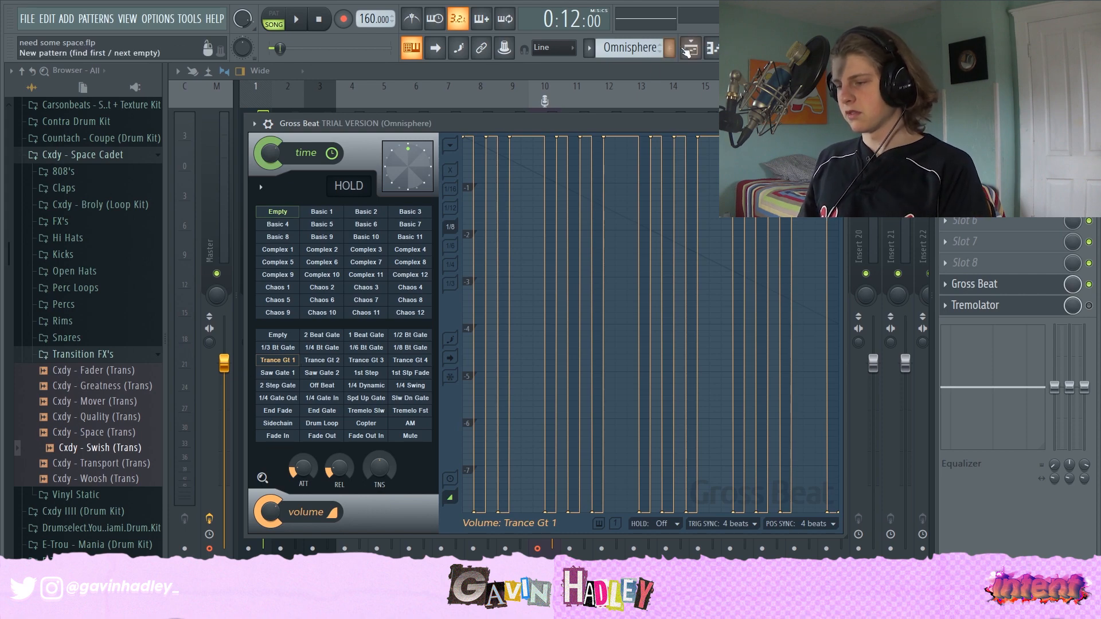
- Open the diet - synth pattern from the playlist in the piano roll, zoom in, and play it
left_click(691, 49)
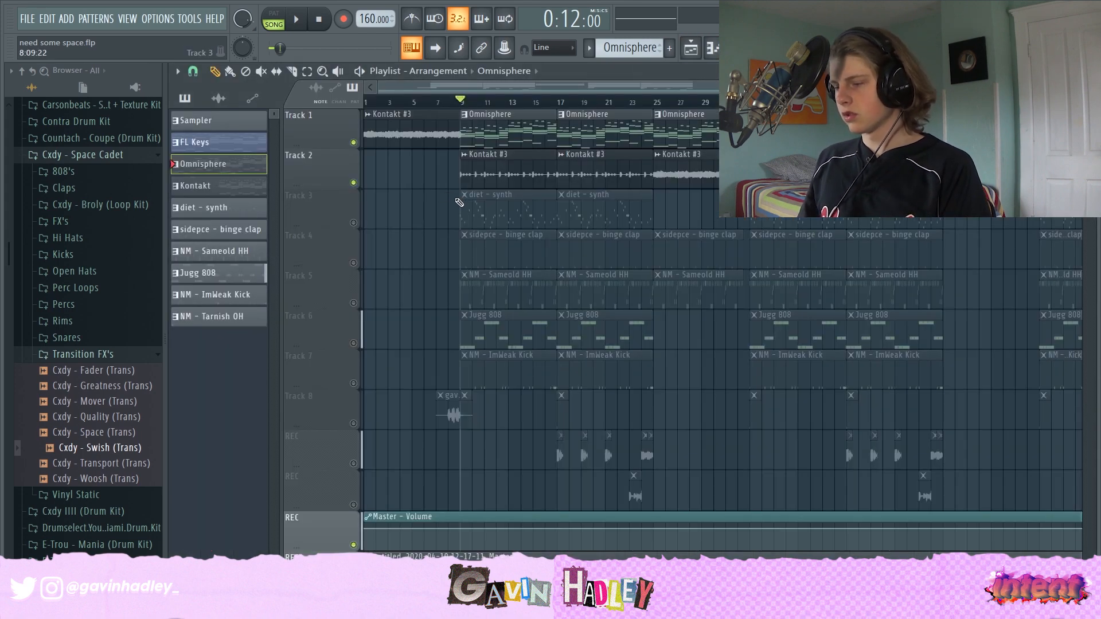
key("space")
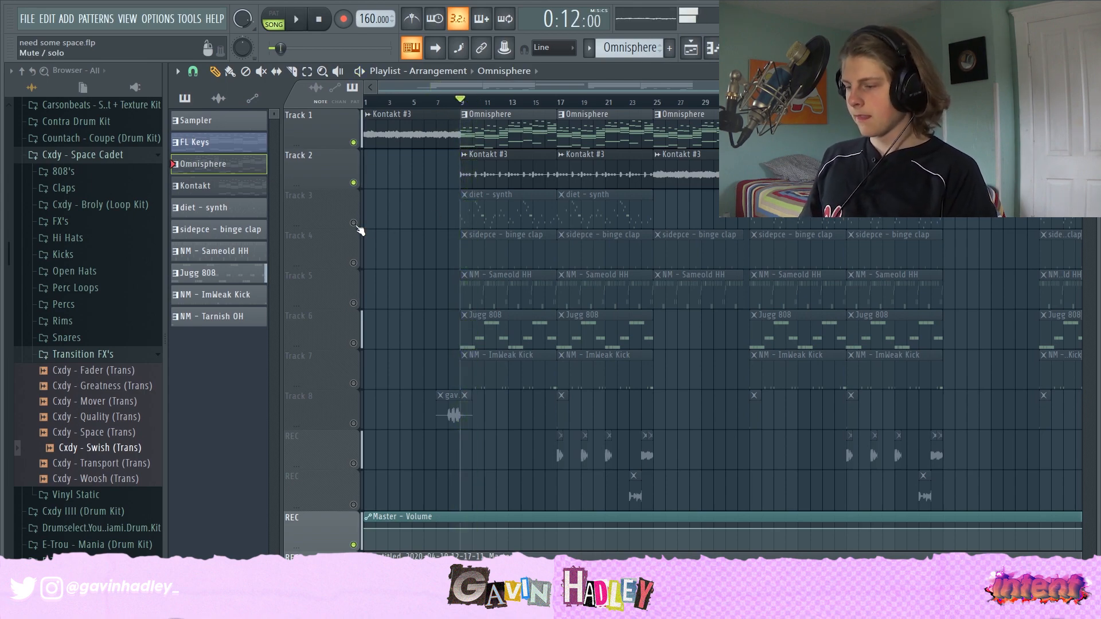
key("space")
double_click(467, 207)
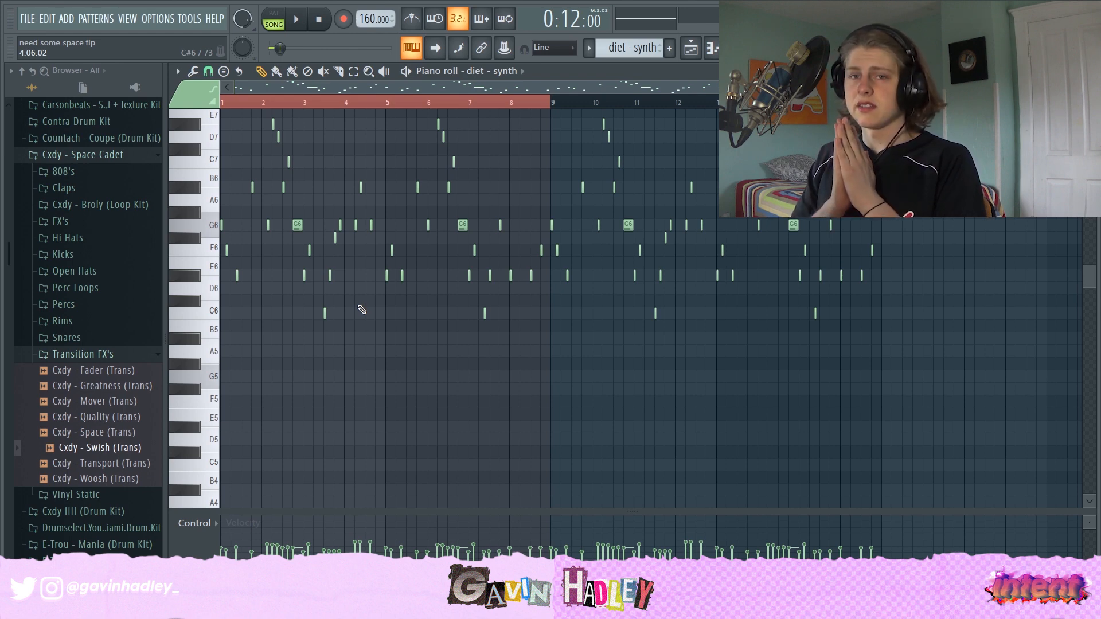
left_click_drag(1070, 87, 694, 88)
key("space")
- Try lowering the melody's first note from G6 to C6, audition it, and move it back to G6
key("space")
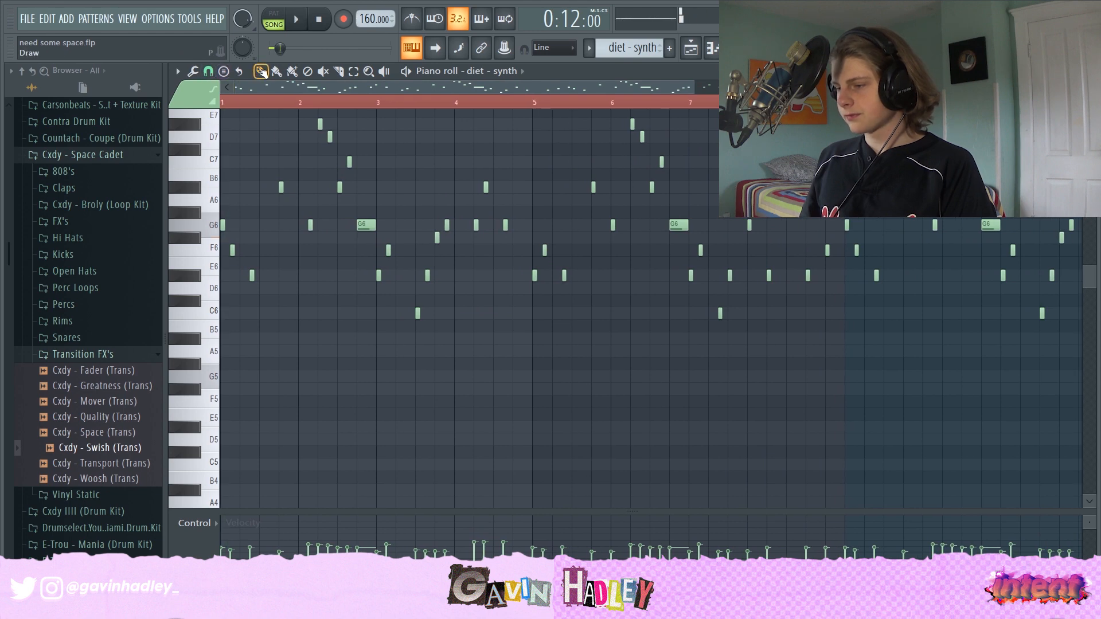
left_click_drag(222, 225, 222, 314)
key("space")
key("space")
left_click(222, 279)
left_click(222, 313)
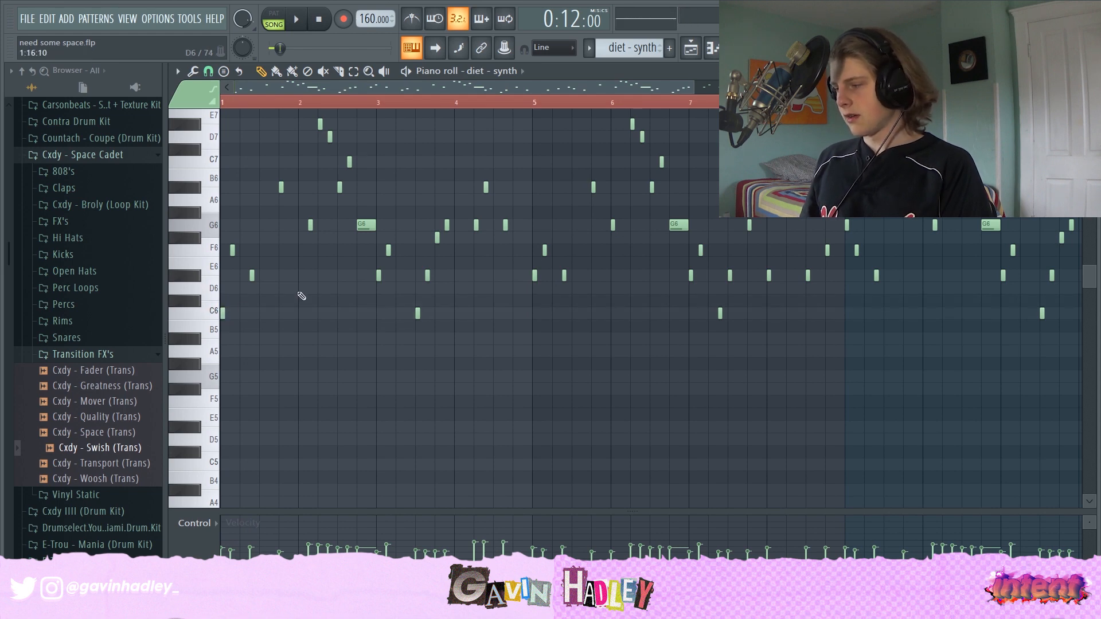
left_click(828, 249)
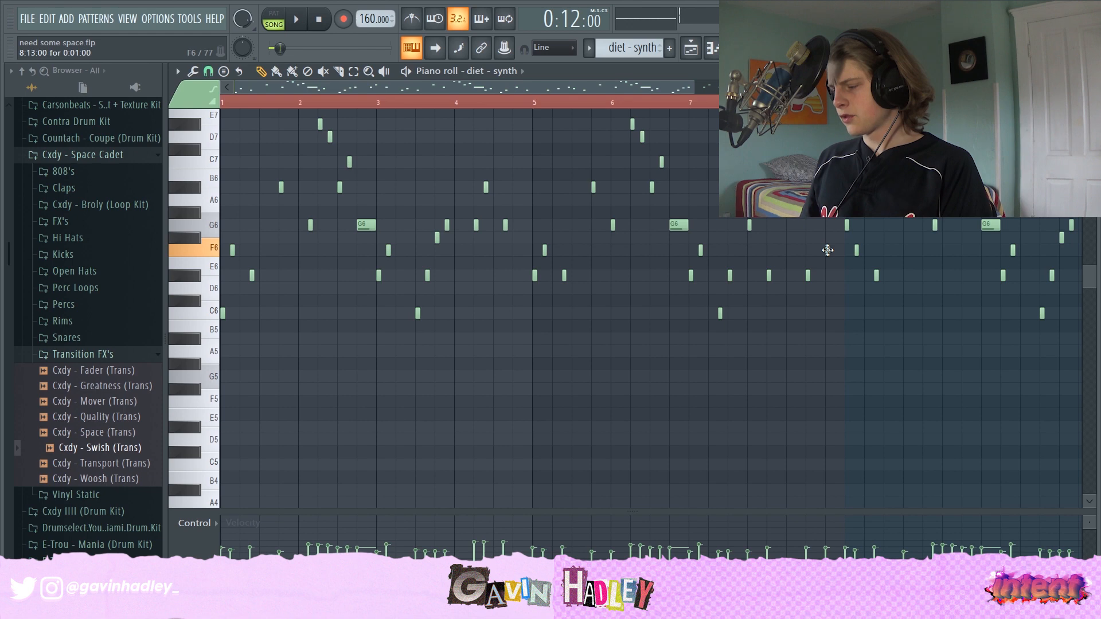
left_click(847, 225)
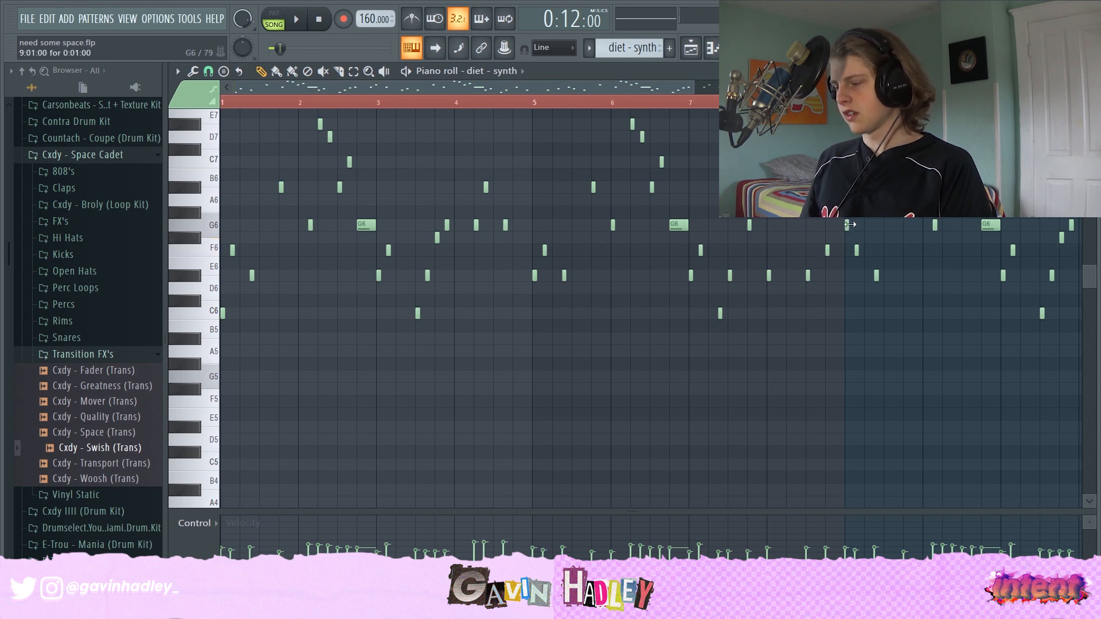
left_click(845, 311)
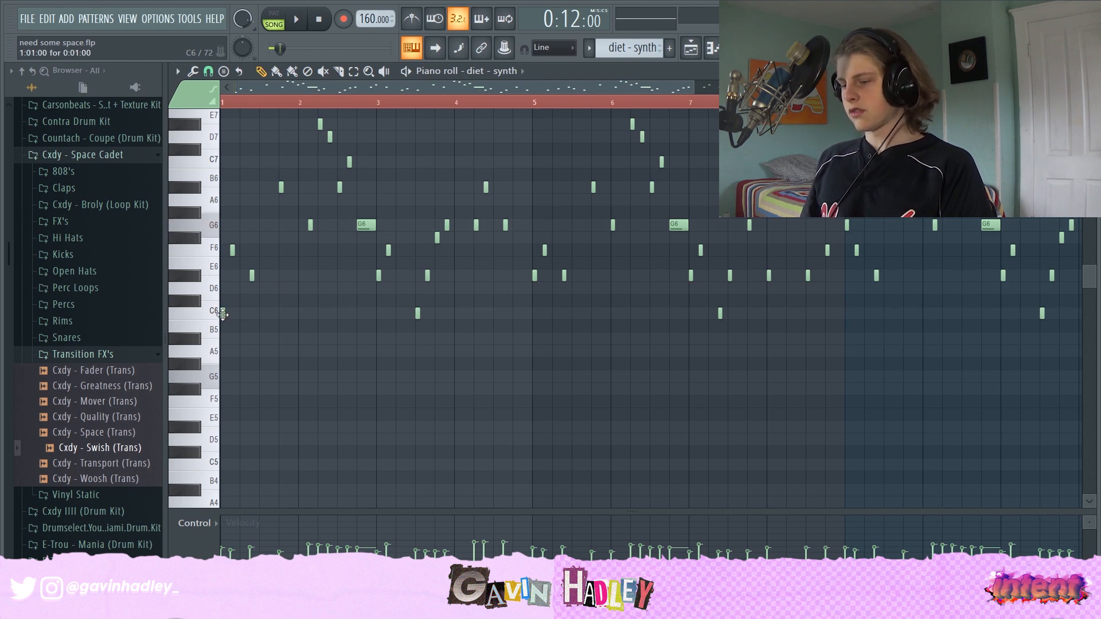
left_click_drag(222, 313, 207, 225)
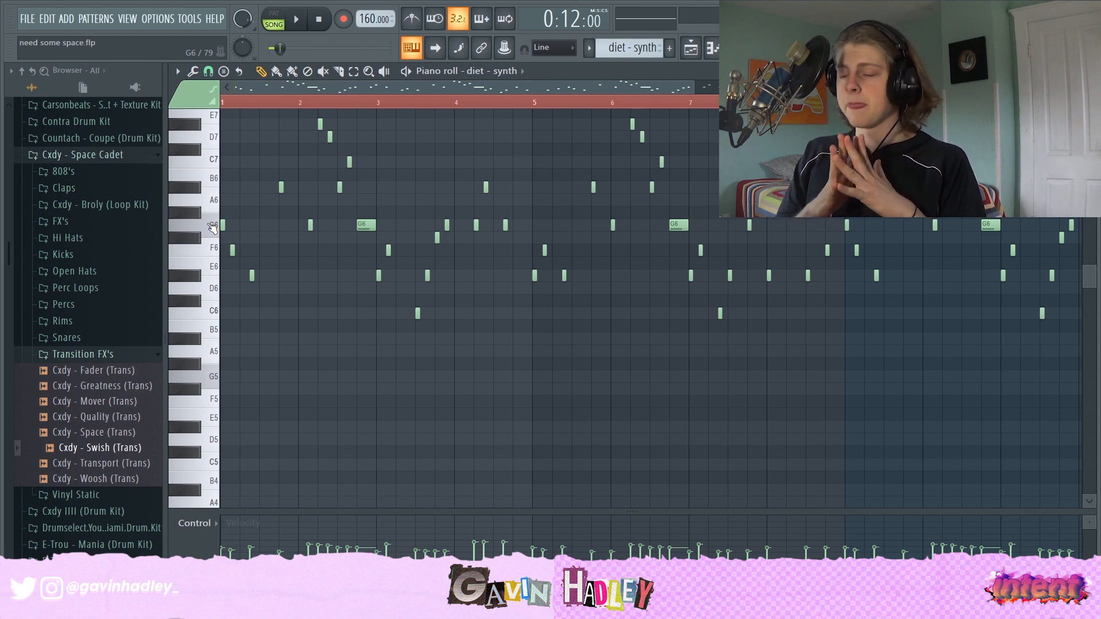
- Play the diet - synth melody pattern while browsing its notes across the octaves
scroll(367, 265, "up", 5)
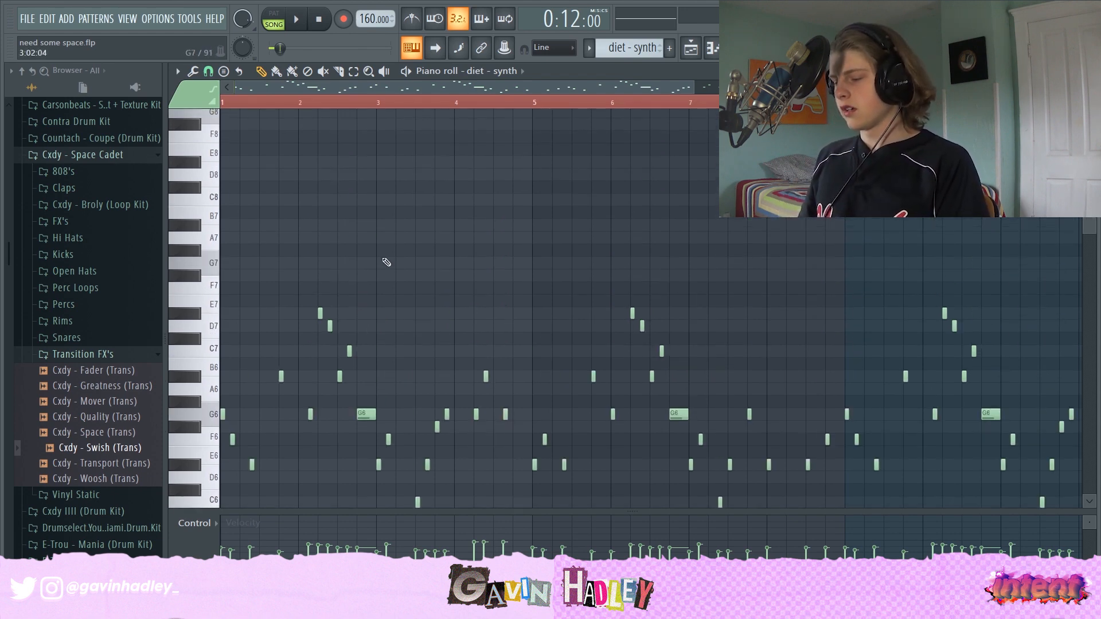
scroll(406, 241, "down", 4)
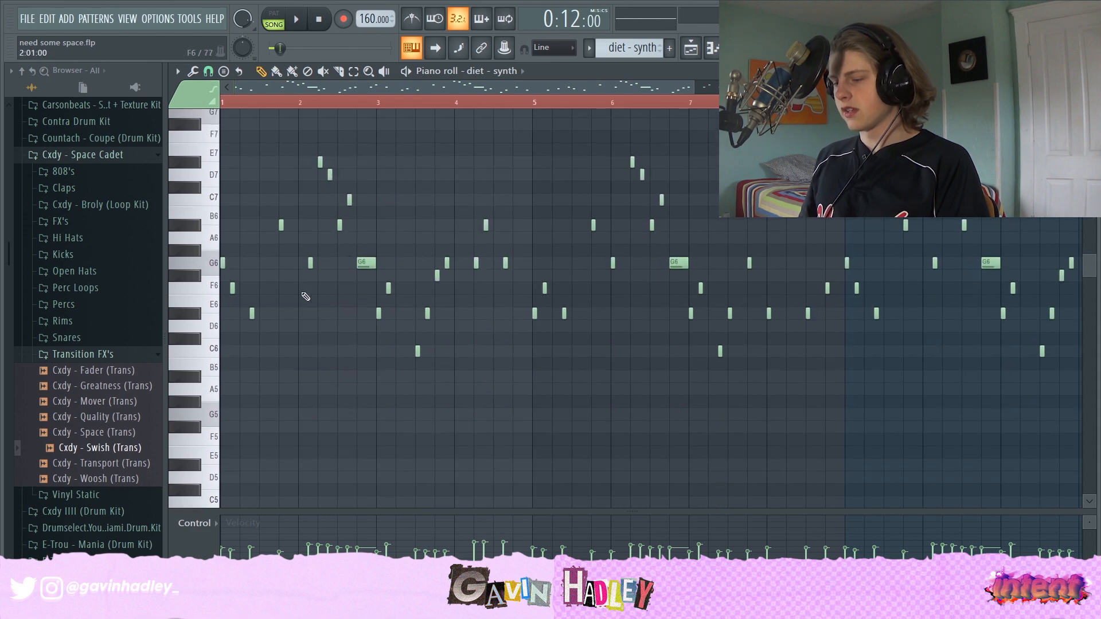
key("space")
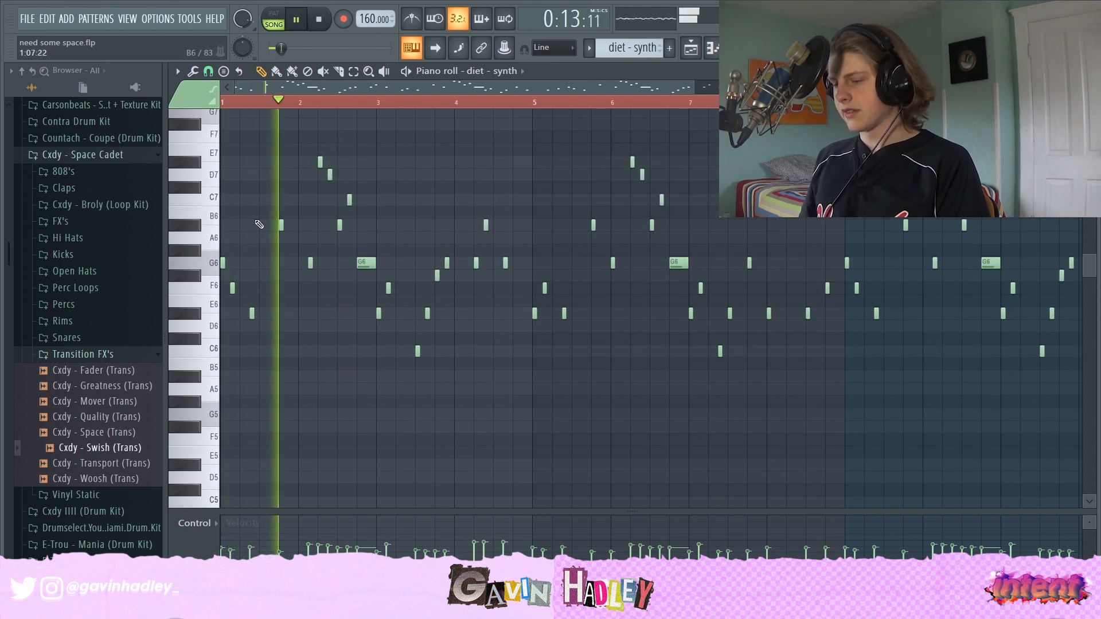
key("space")
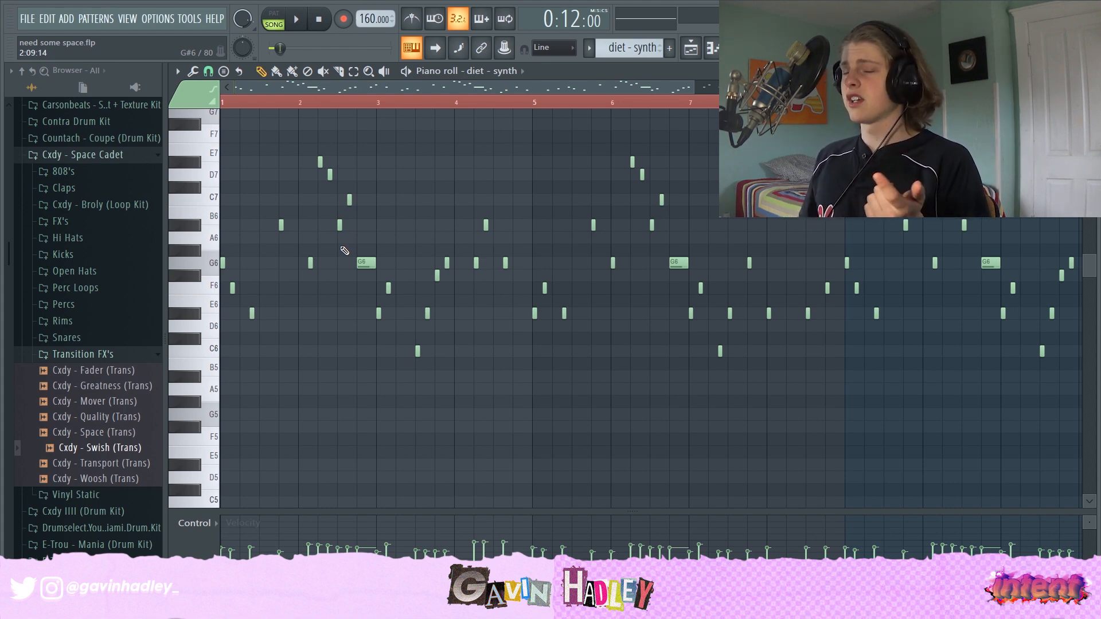
scroll(344, 251, "up", 3)
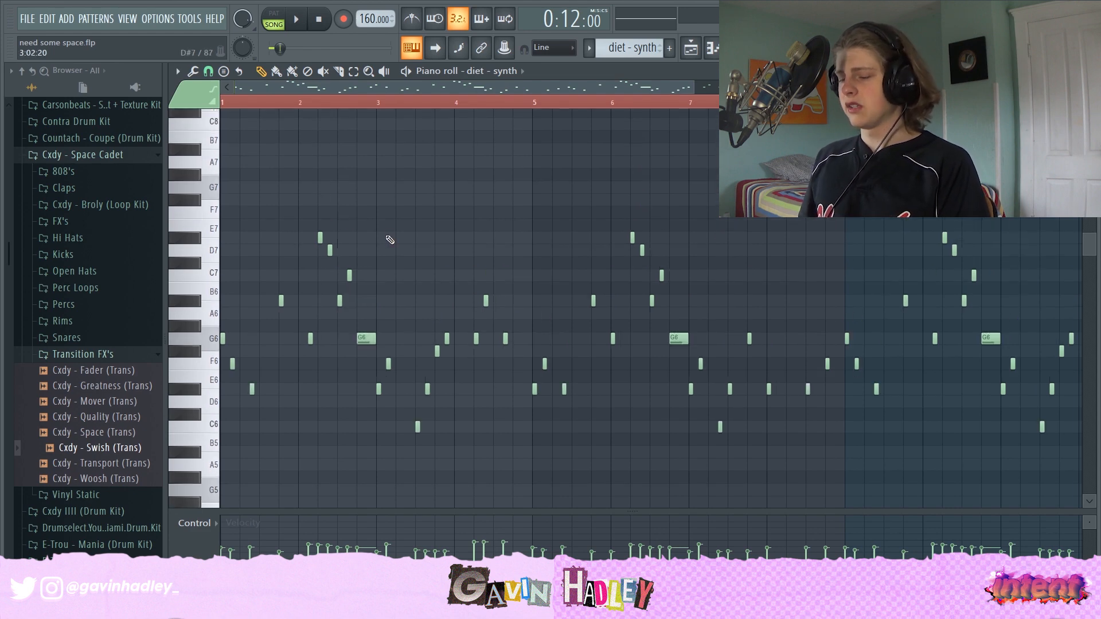
scroll(391, 239, "down", 6)
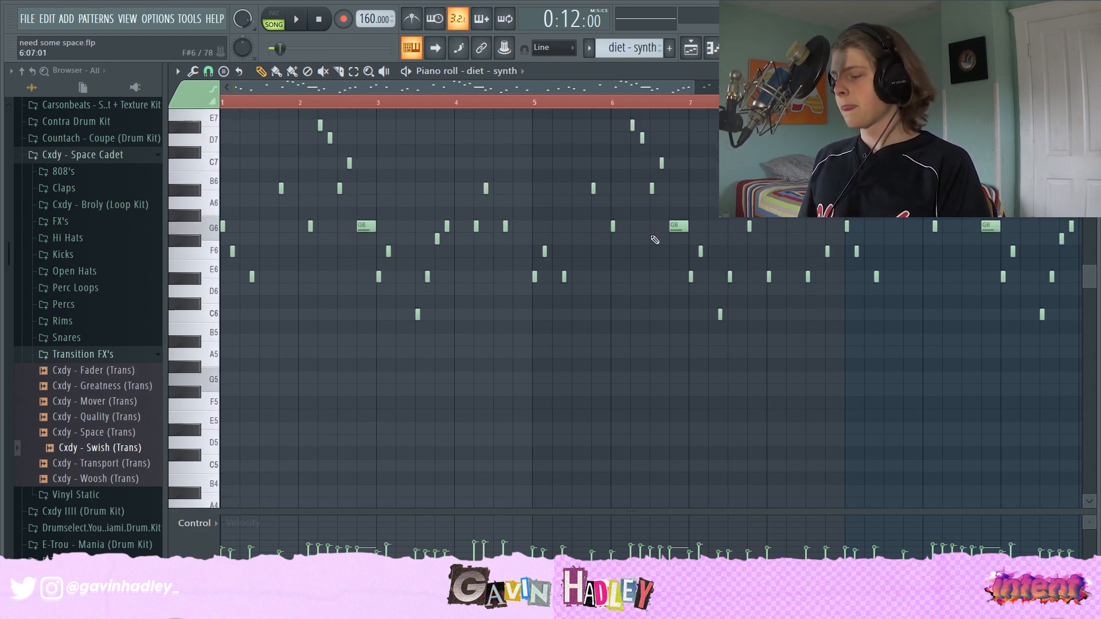
key("space")
scroll(218, 364, "up", 5)
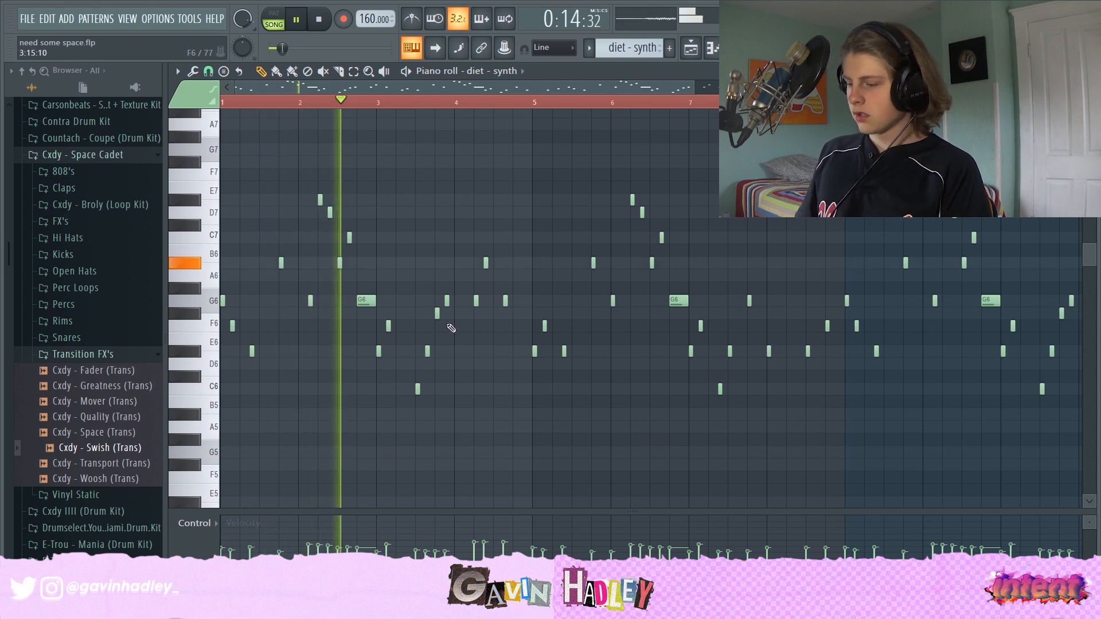
key("space")
- Audition the F#6 and G6 melody notes near bar 4 and play the pattern again
left_click(436, 314)
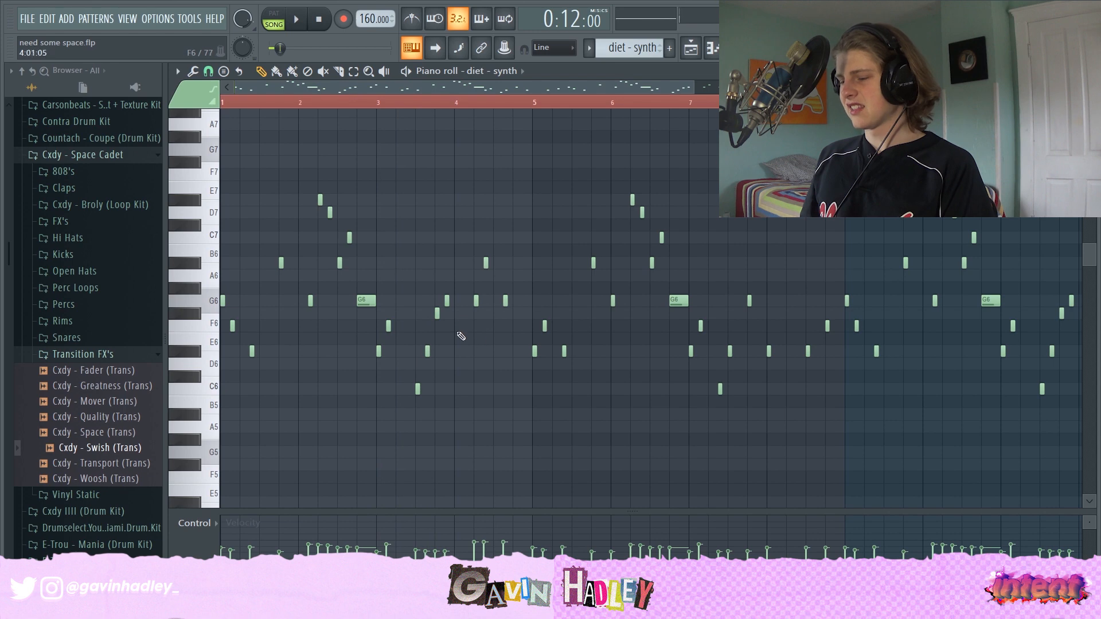
left_click(436, 316)
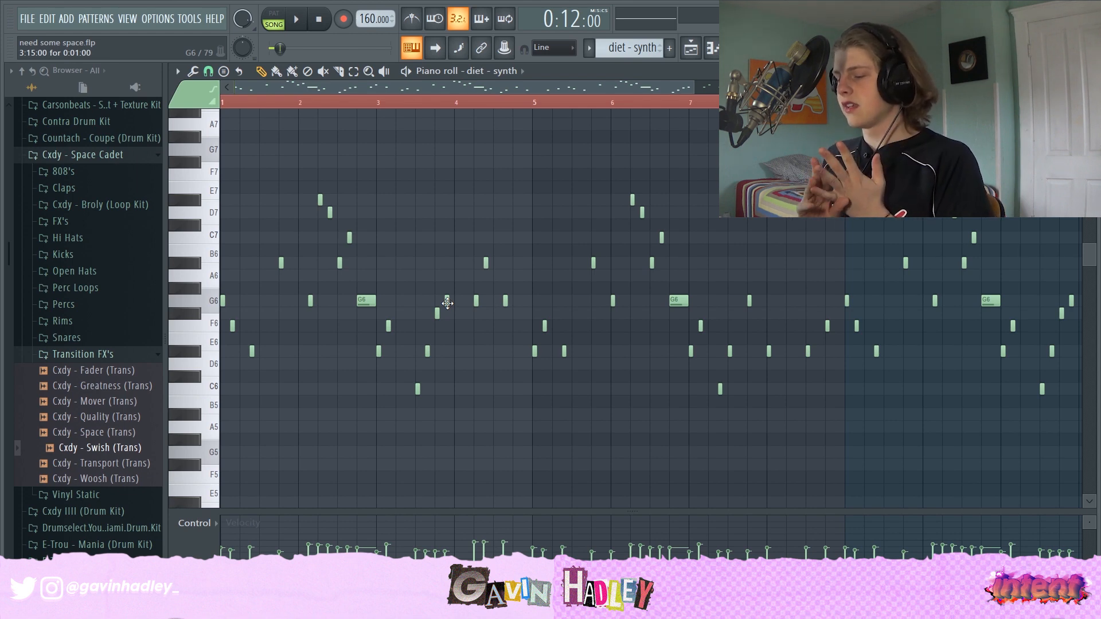
left_click(448, 303)
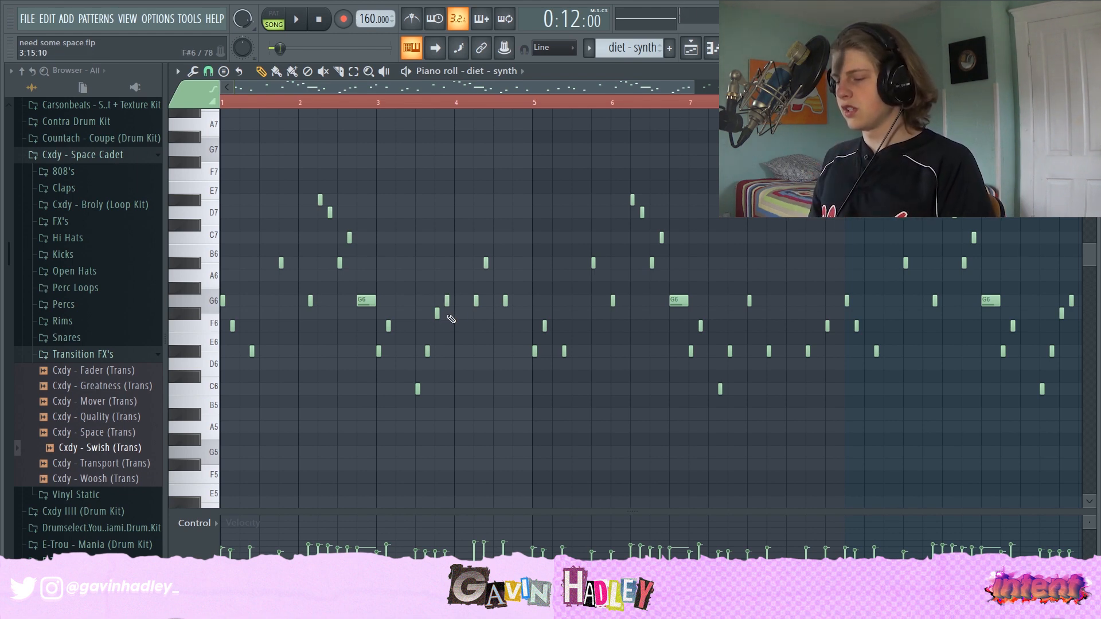
left_click(444, 299)
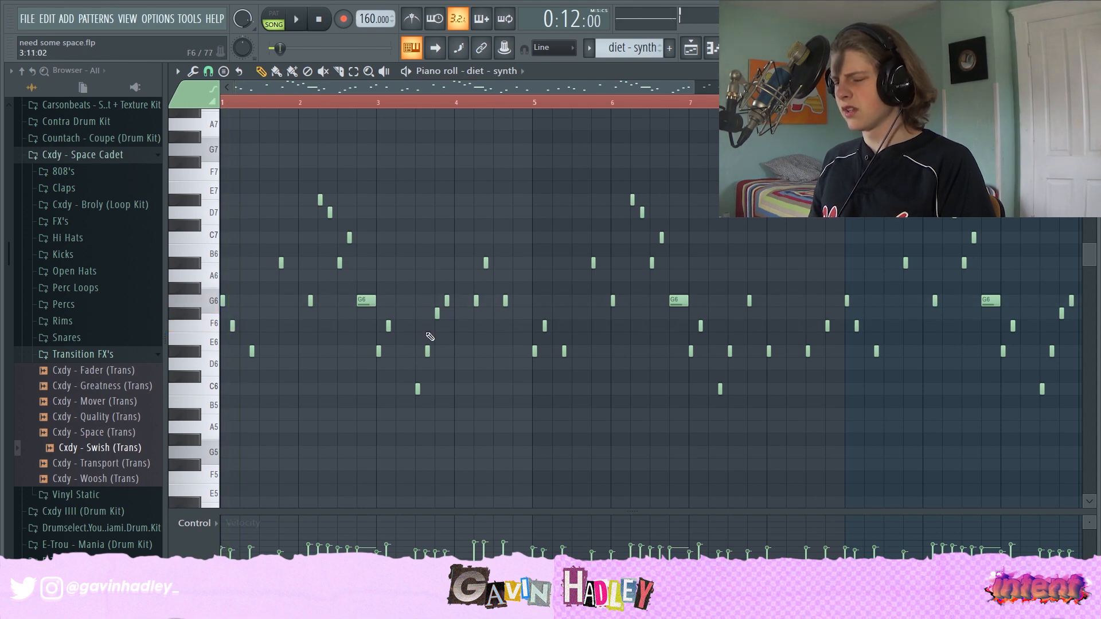
mouse_move(437, 313)
left_mouse_down()
mouse_move(438, 331)
mouse_move(437, 313)
left_mouse_up()
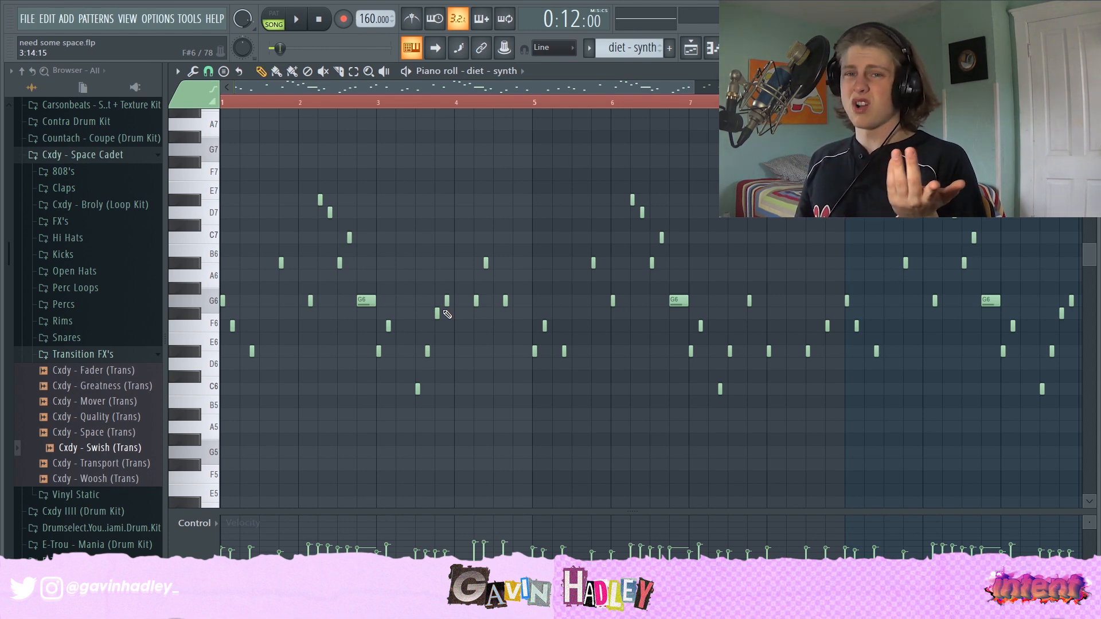
key("space")
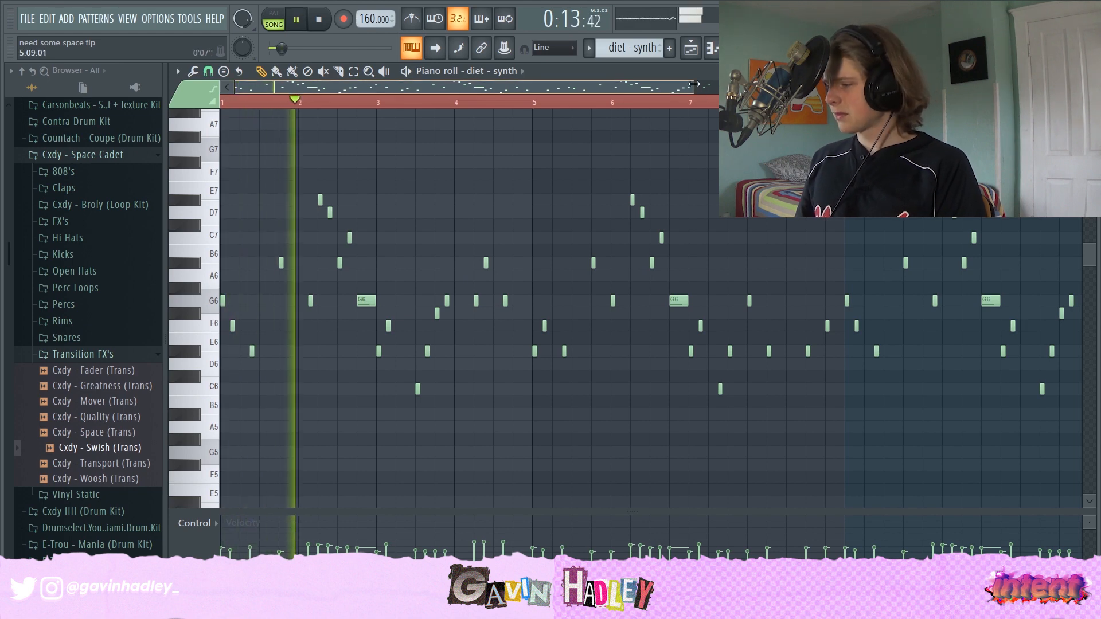
scroll(690, 81, "down", 1)
scroll(629, 128, "down", 1)
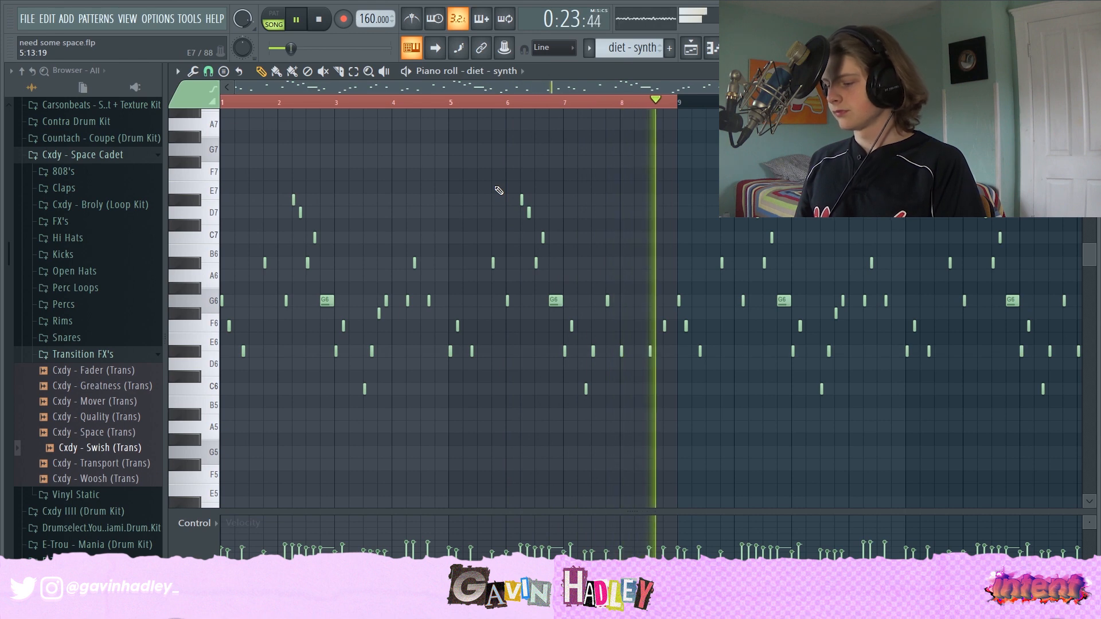
- Stop playback, return to the playlist and place the playhead around bar 17
key("space")
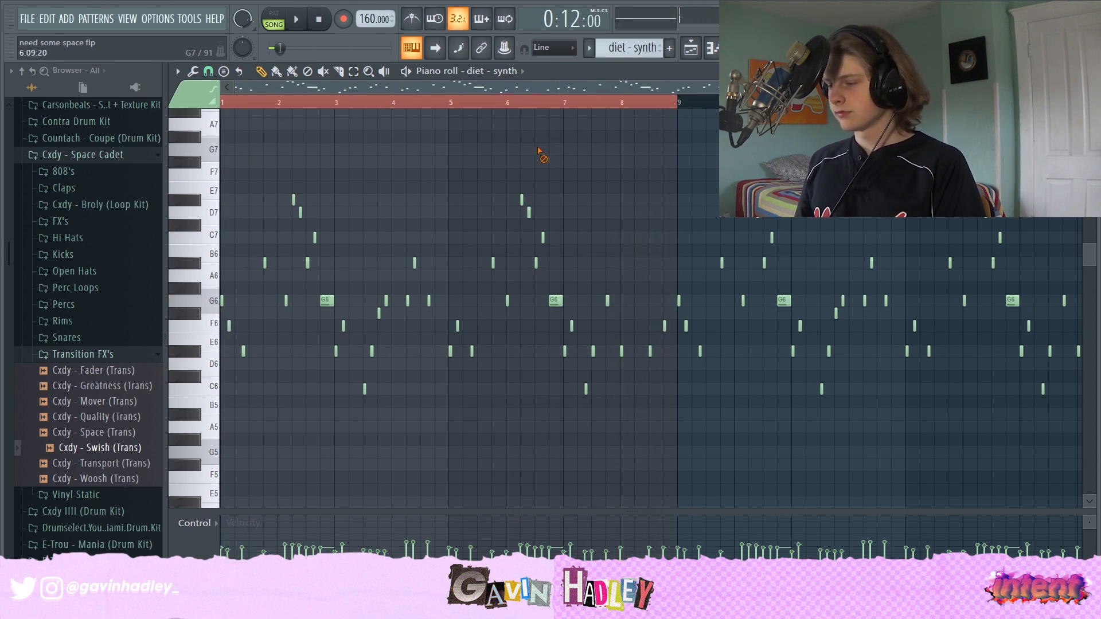
left_click(691, 47)
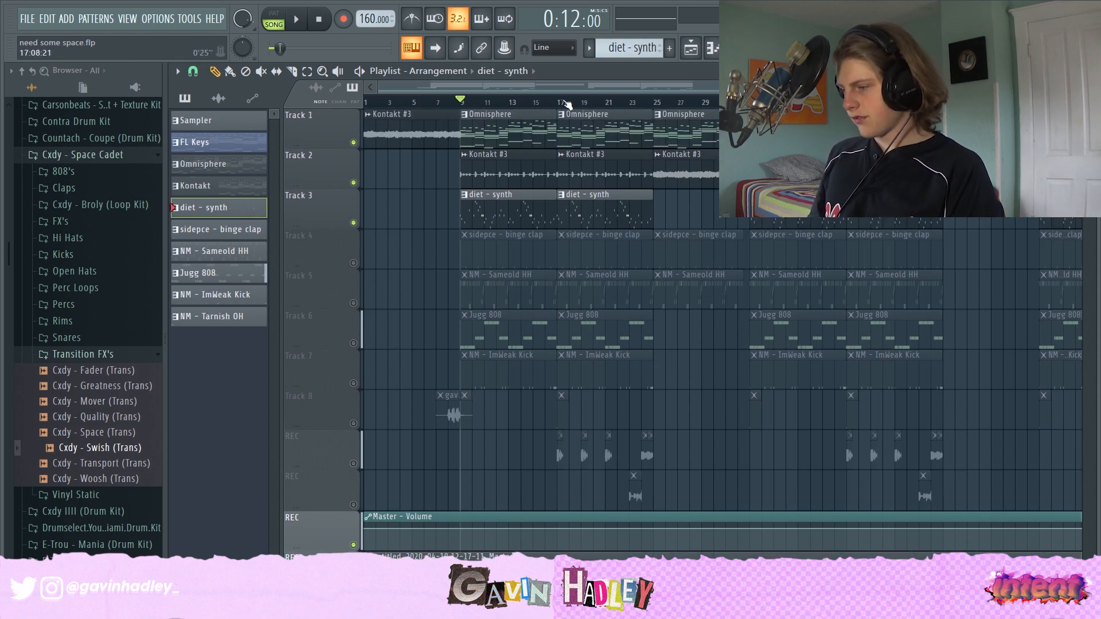
left_click(559, 101)
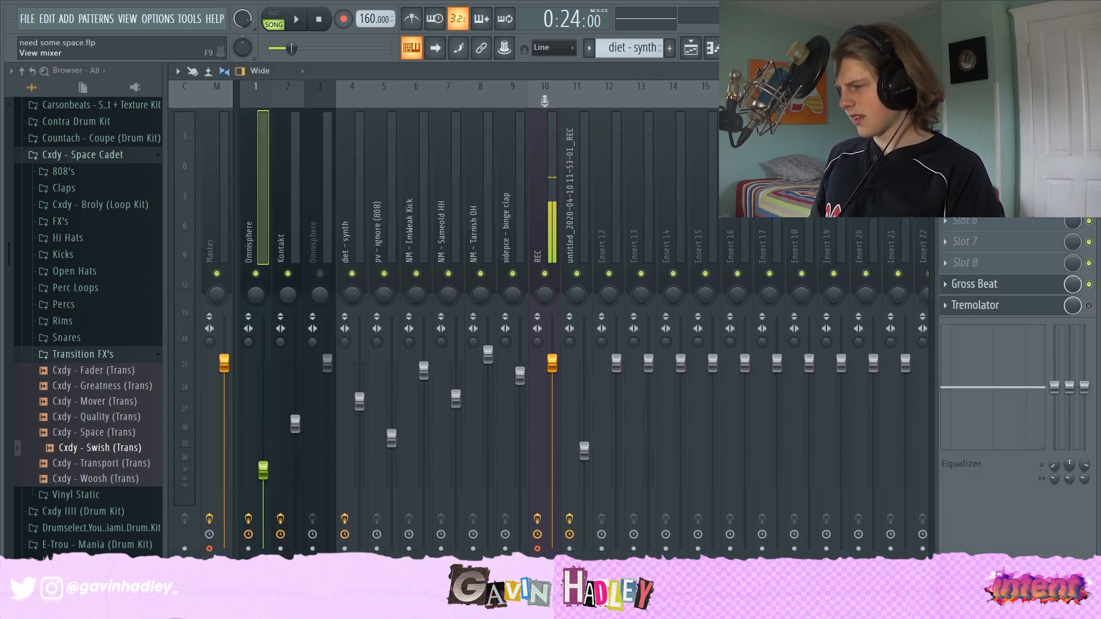
- Open the mixer and inspect the Graillon 2 plugin on the REC vocal insert
key("F9")
left_click(549, 201)
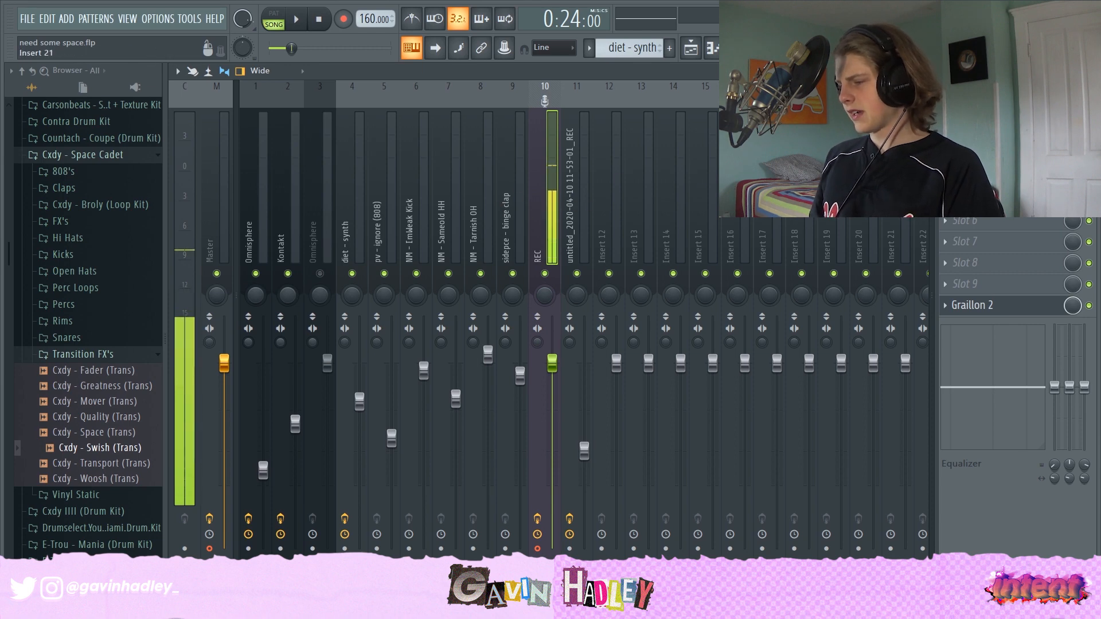
left_click(976, 305)
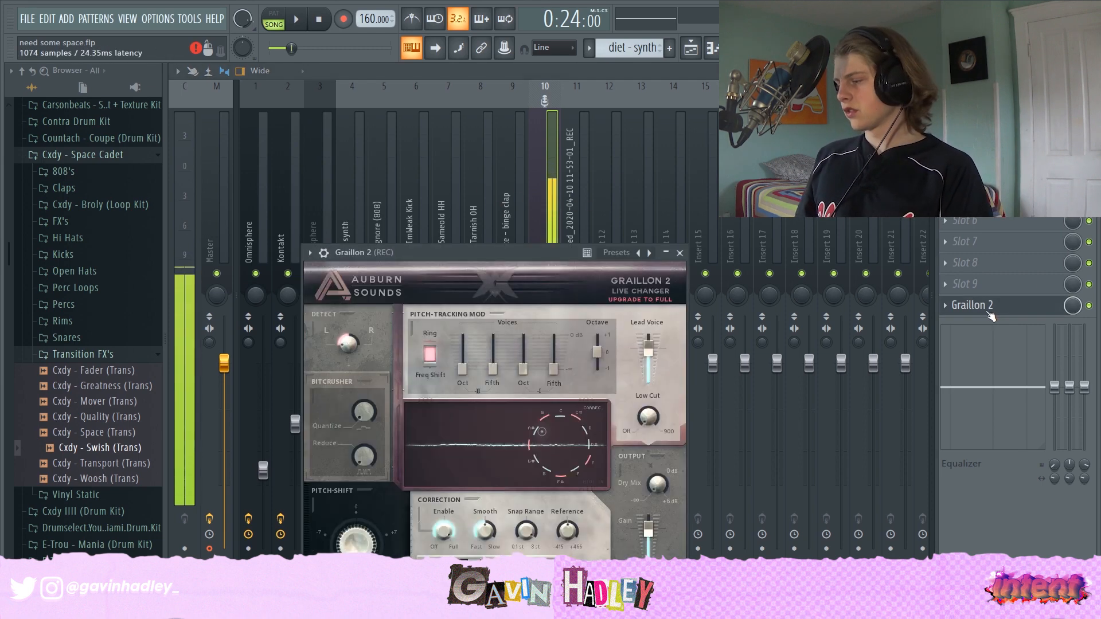
left_click_drag(520, 255, 509, 212)
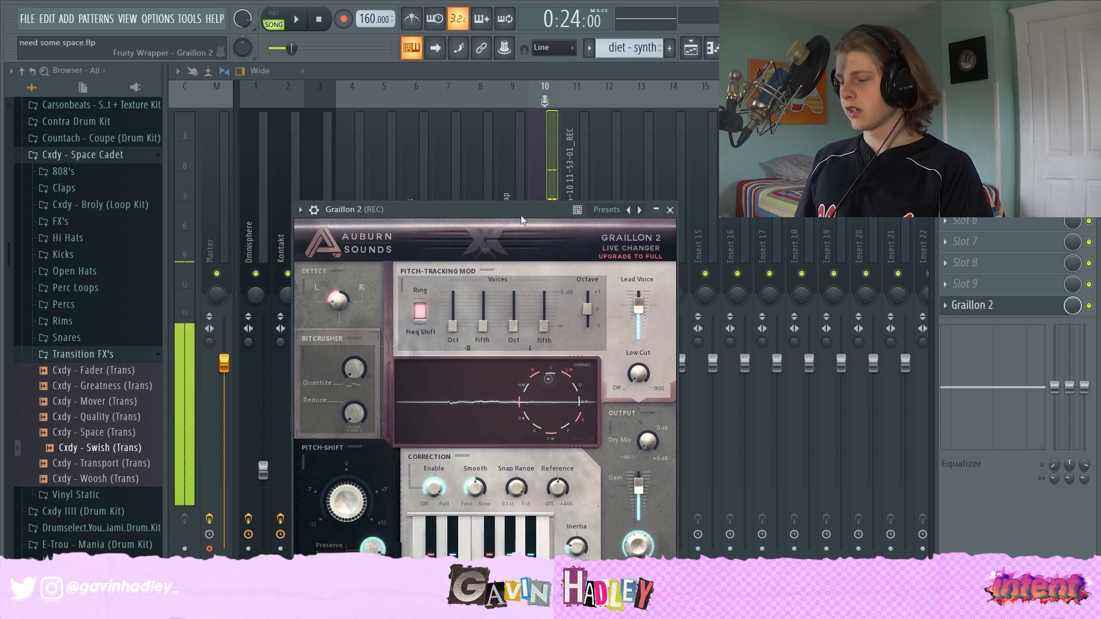
left_click(715, 49)
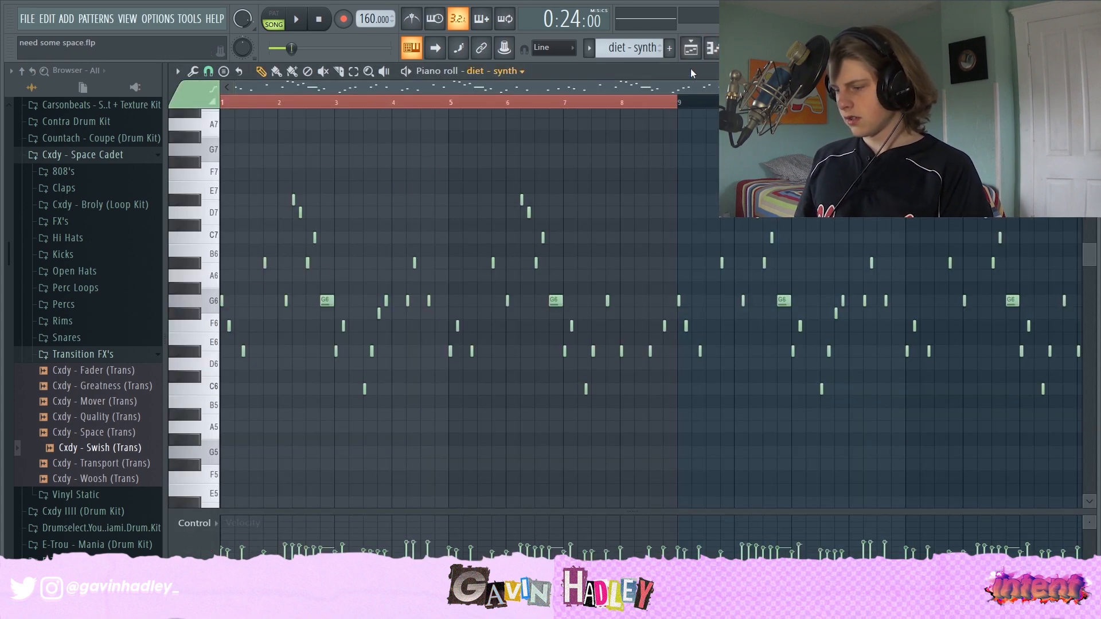
- Open the Omnisphere chord pattern from the playlist in the piano roll
left_click(693, 49)
double_click(586, 134)
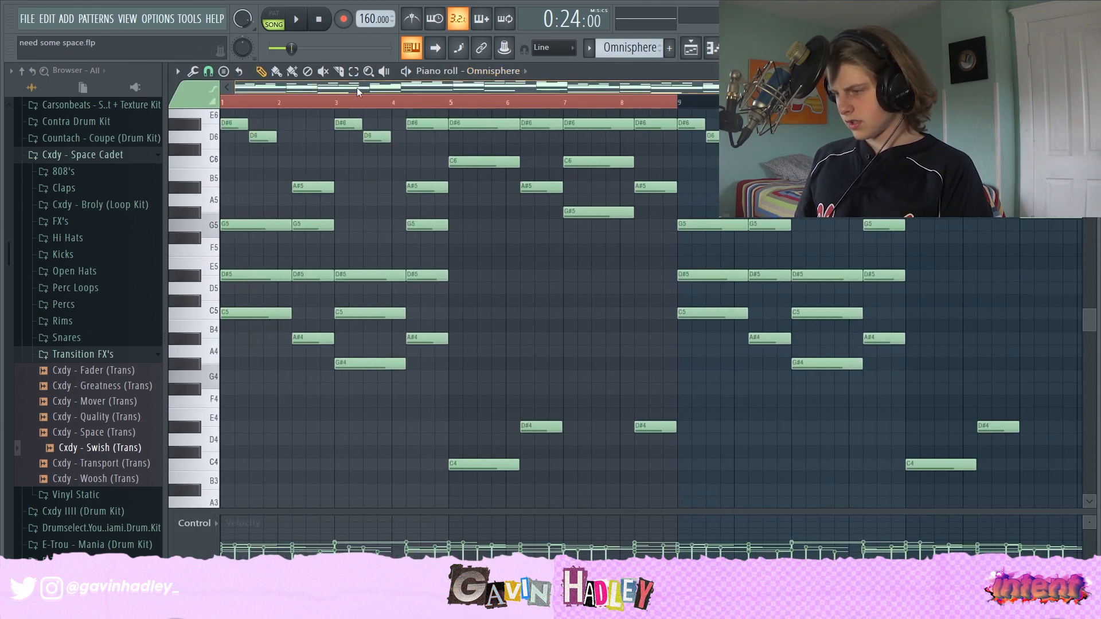
- Return to the playlist and unmute both REC vocal recording tracks
left_click(692, 49)
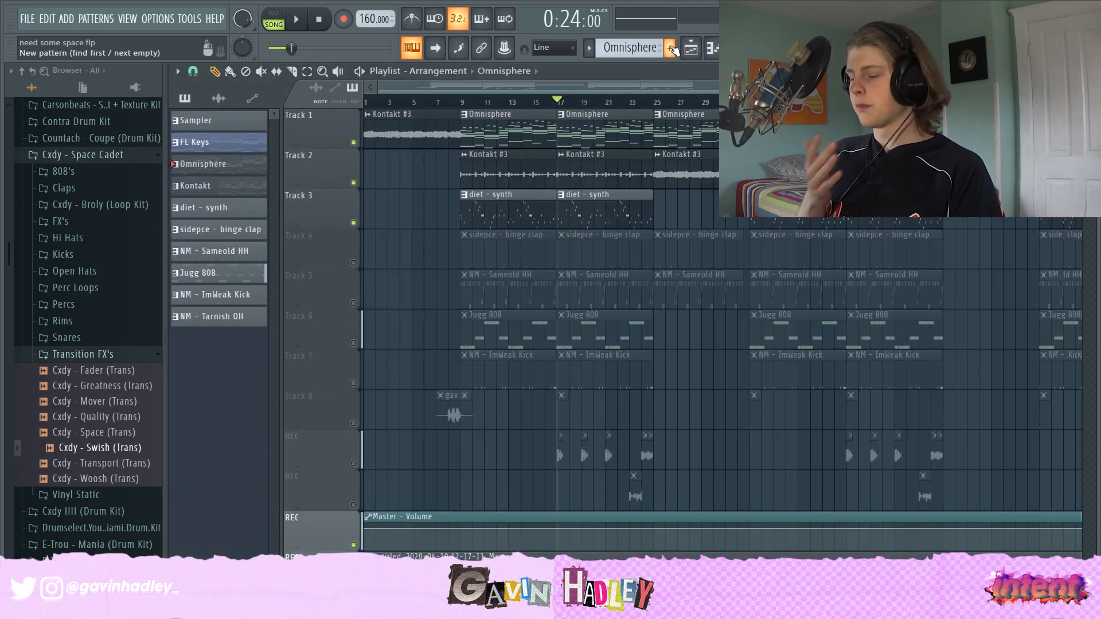
left_click(356, 465)
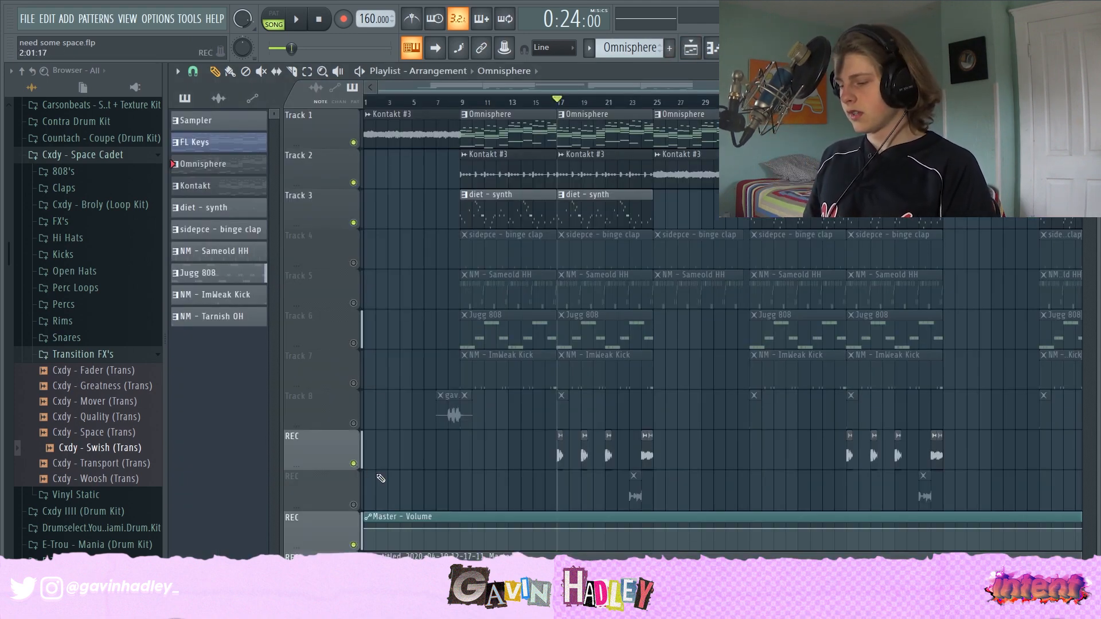
left_click(353, 505)
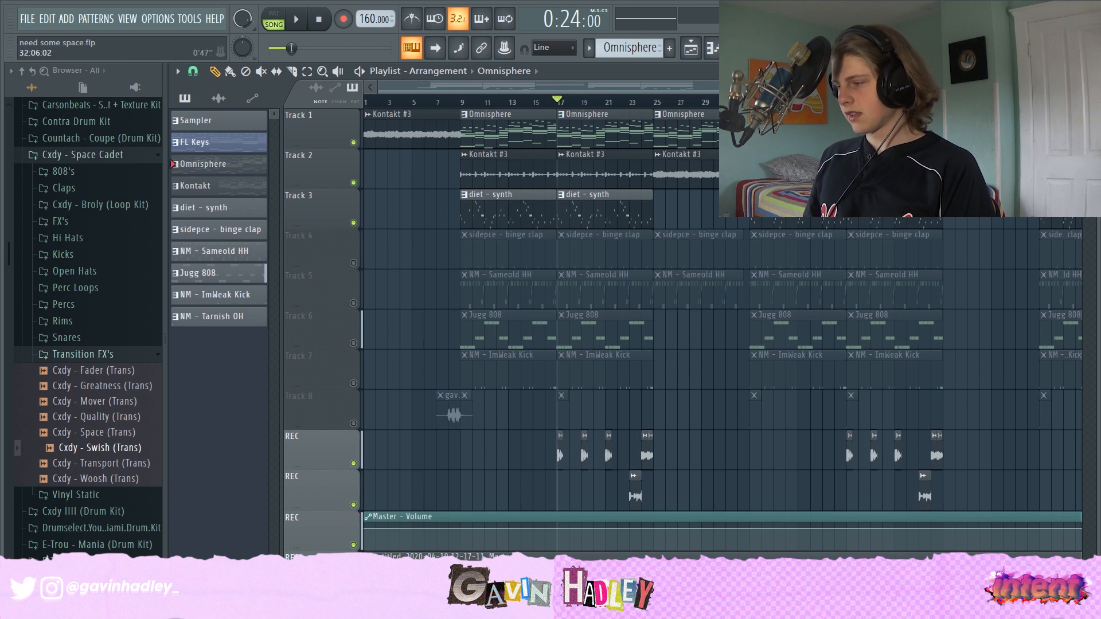
- Inspect the effect chain on the second vocal recording's mixer insert: Parametric EQ 2, ValhallaVintageVerb and Little AlterBoy
left_click(760, 49)
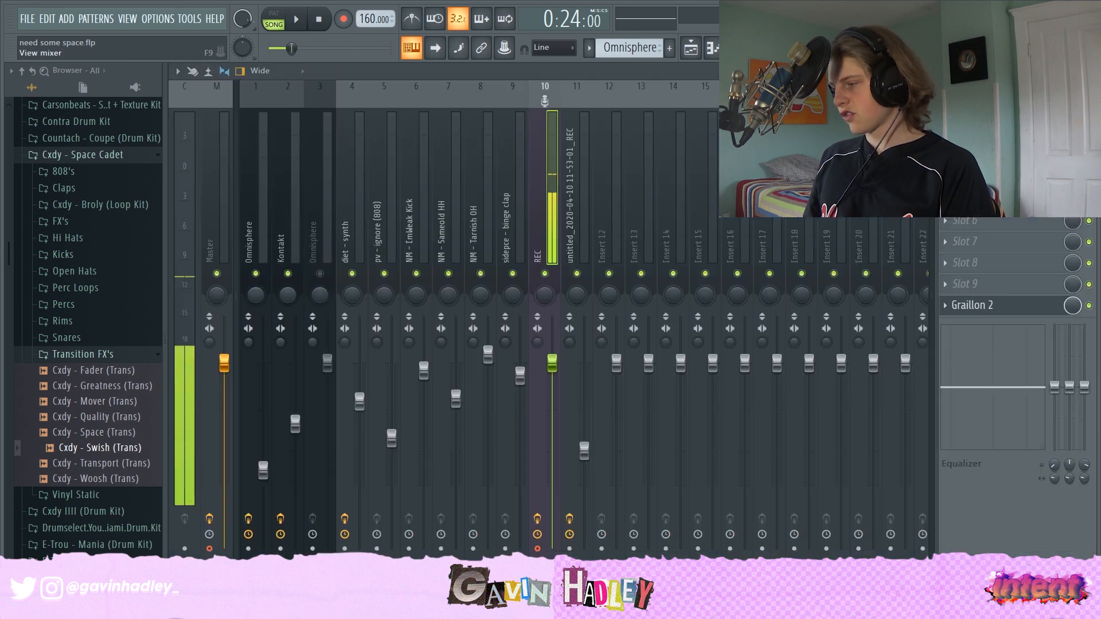
left_click(565, 203)
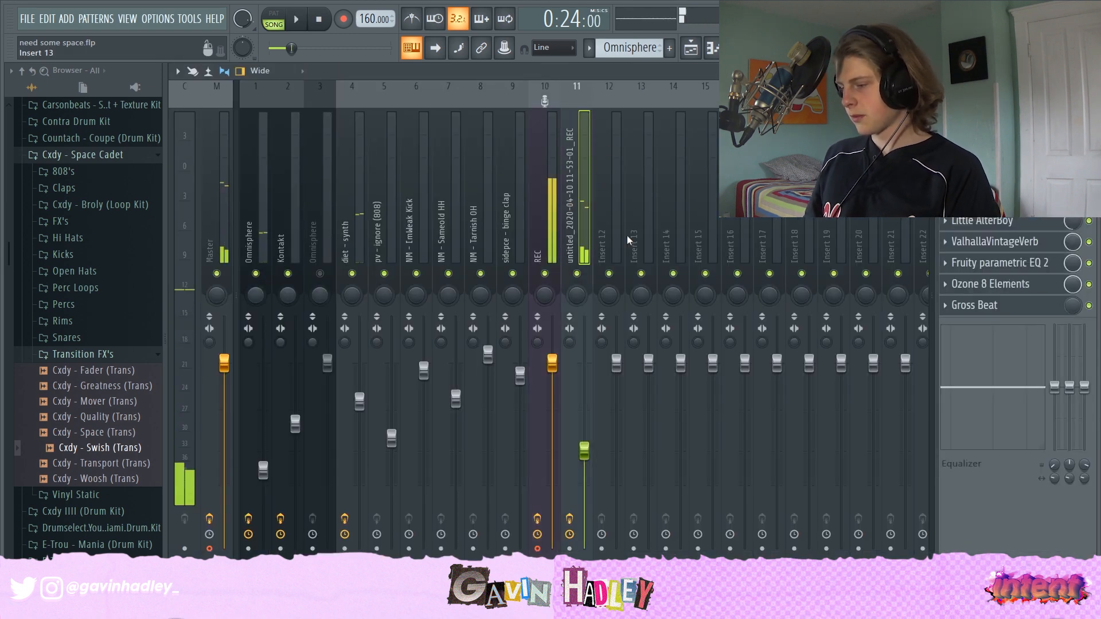
left_click(997, 285)
left_click(997, 284)
left_click(1010, 265)
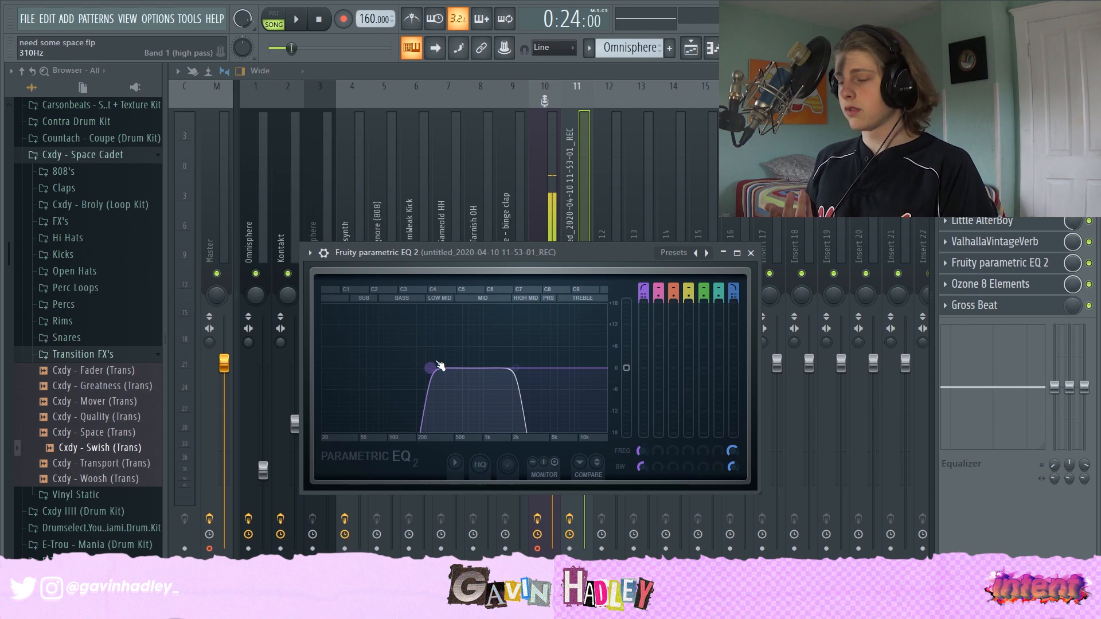
left_click(986, 247)
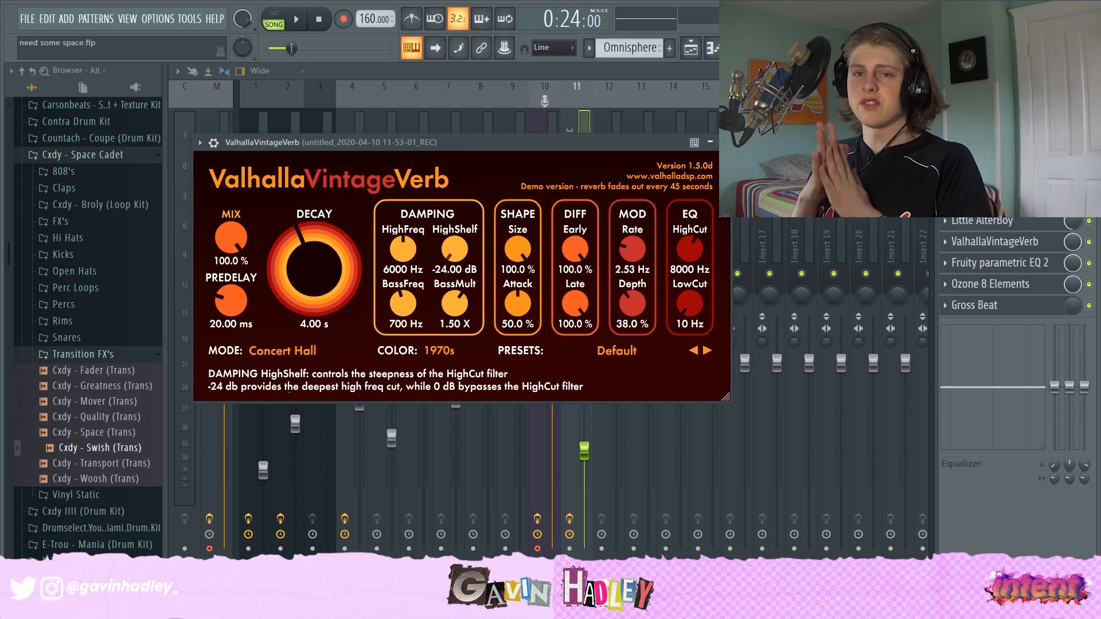
left_click(997, 223)
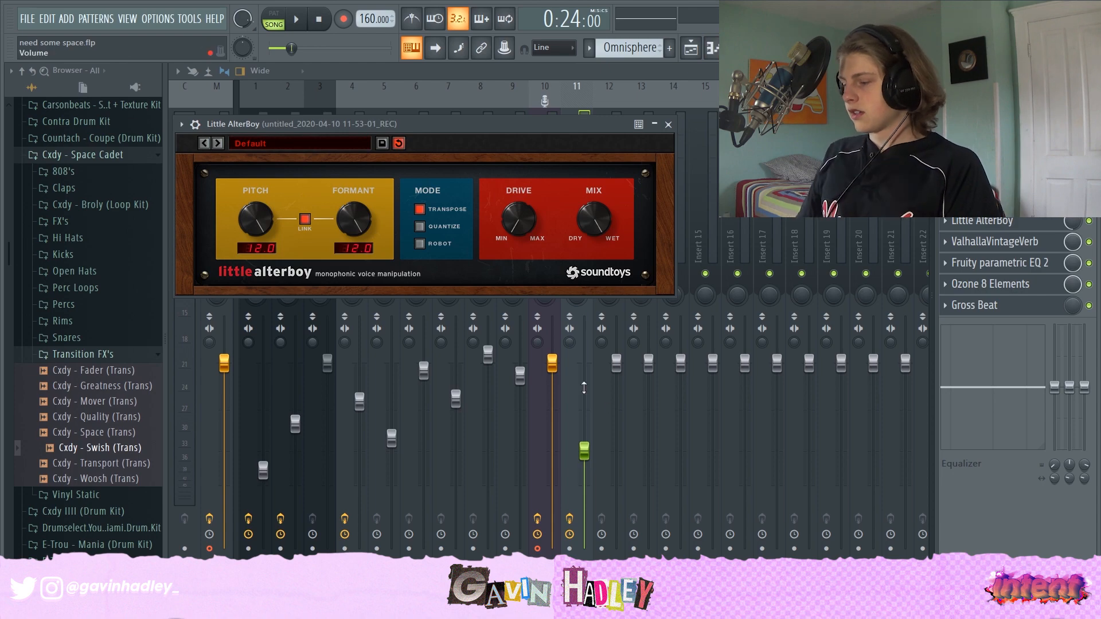
left_click(692, 48)
- Play the arrangement from around bar 17 while scrolling the playlist
key("space")
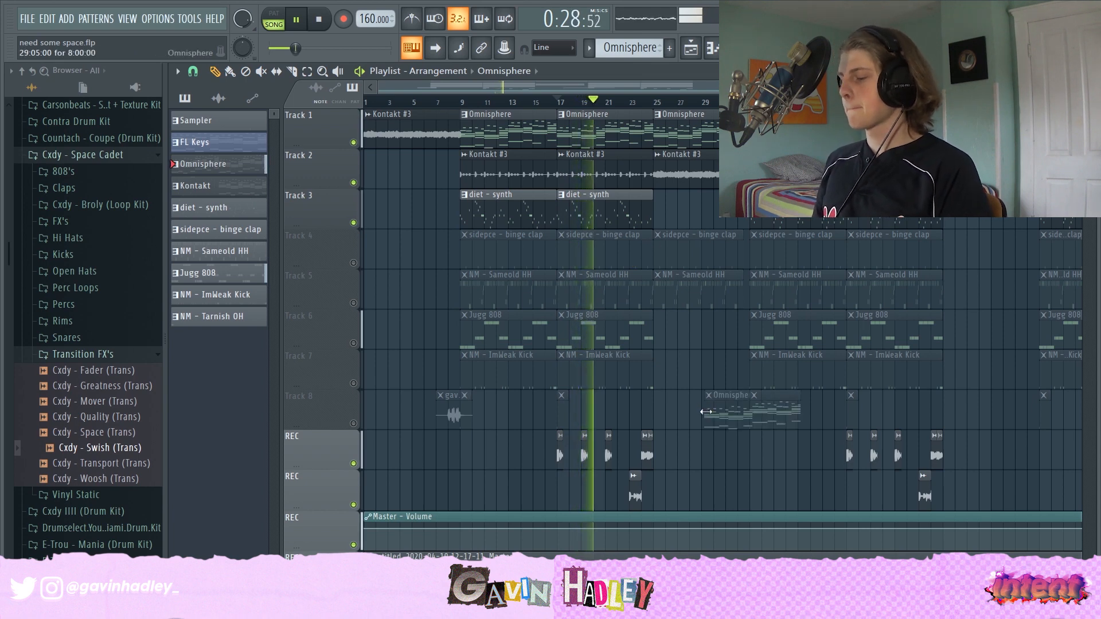
scroll(655, 328, "down", 2)
scroll(655, 328, "up", 2)
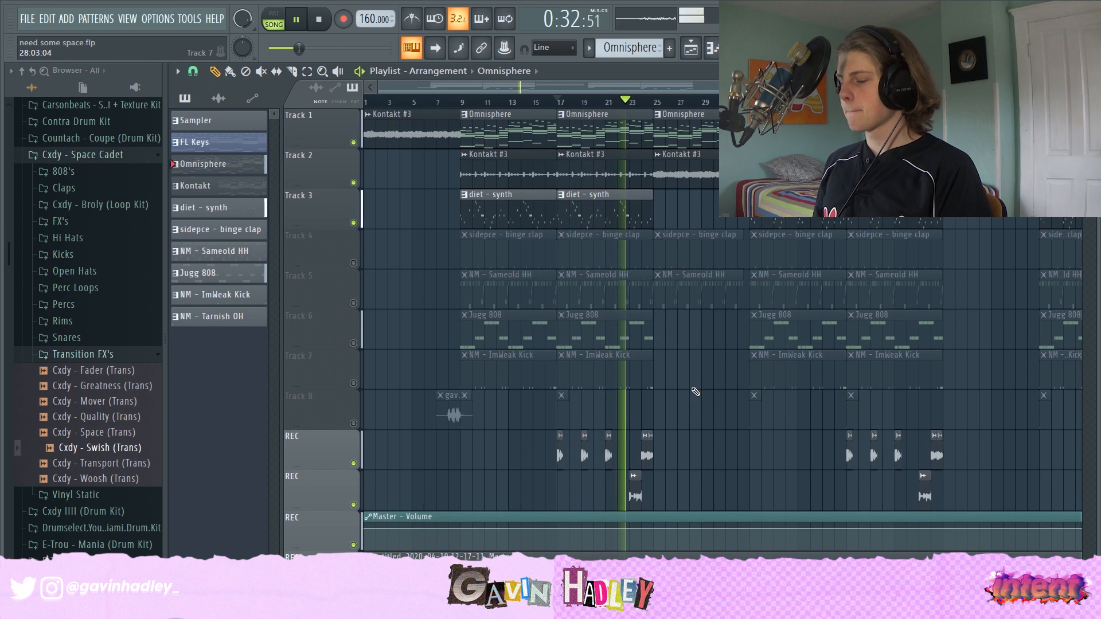
left_click(711, 402)
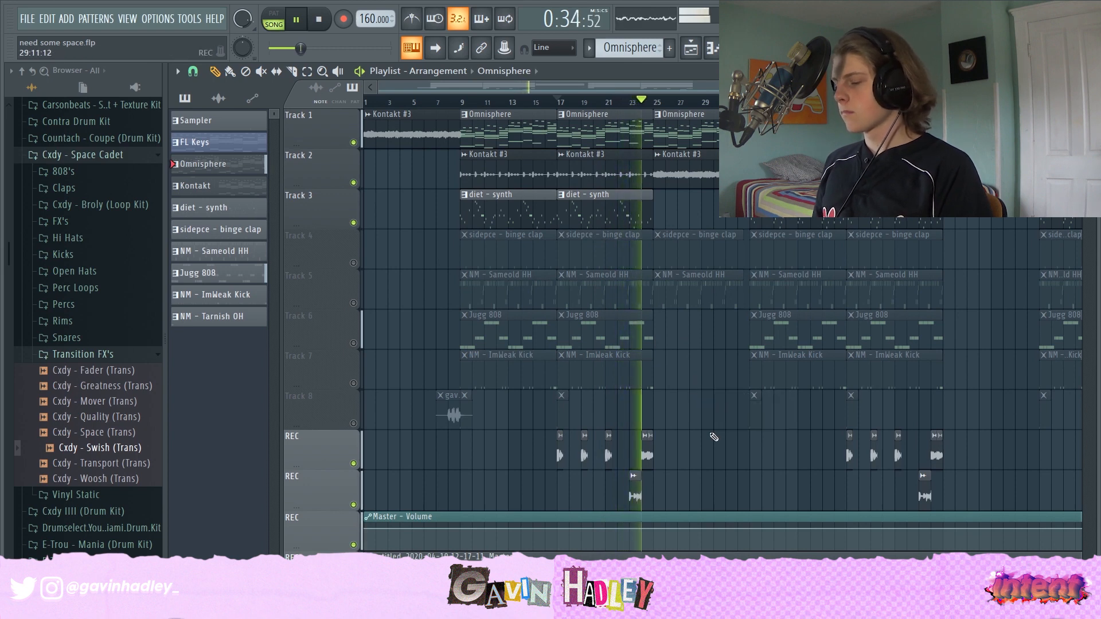
left_click_drag(710, 402, 744, 448)
right_click(740, 426)
- Stop playback and open the sample settings of the vocal clip on the second REC track
key("space")
scroll(688, 452, "down", 1)
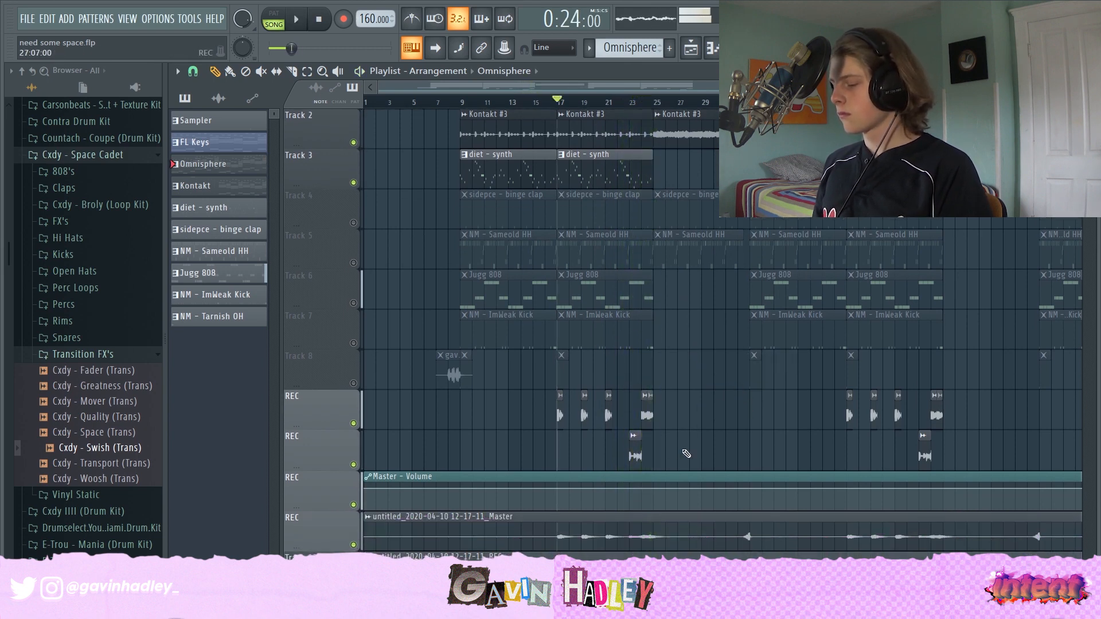
double_click(634, 457)
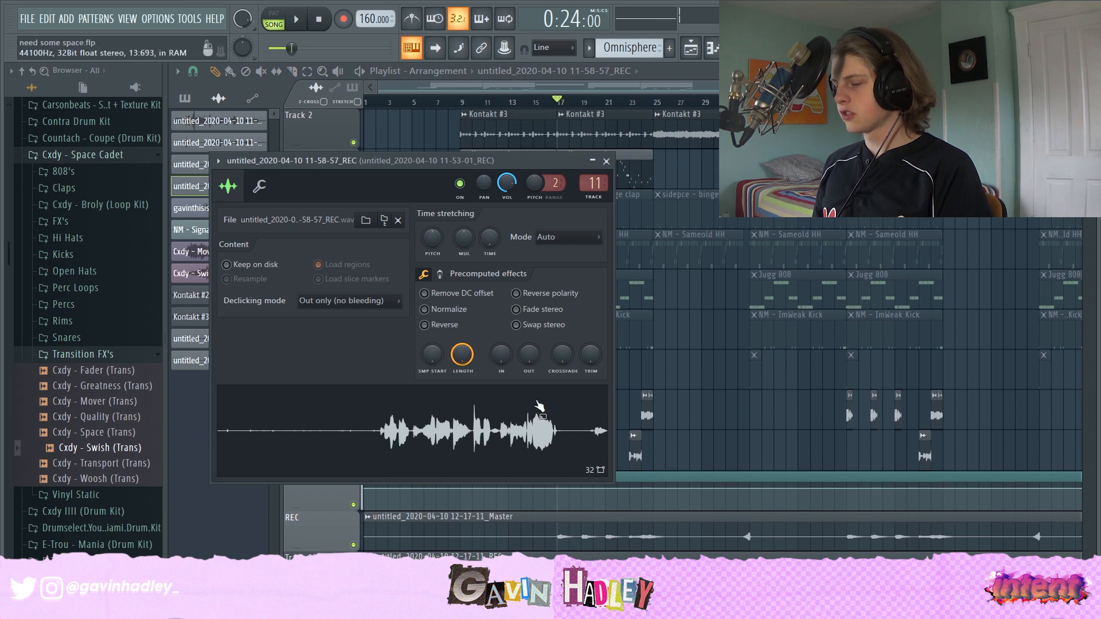
key("Escape")
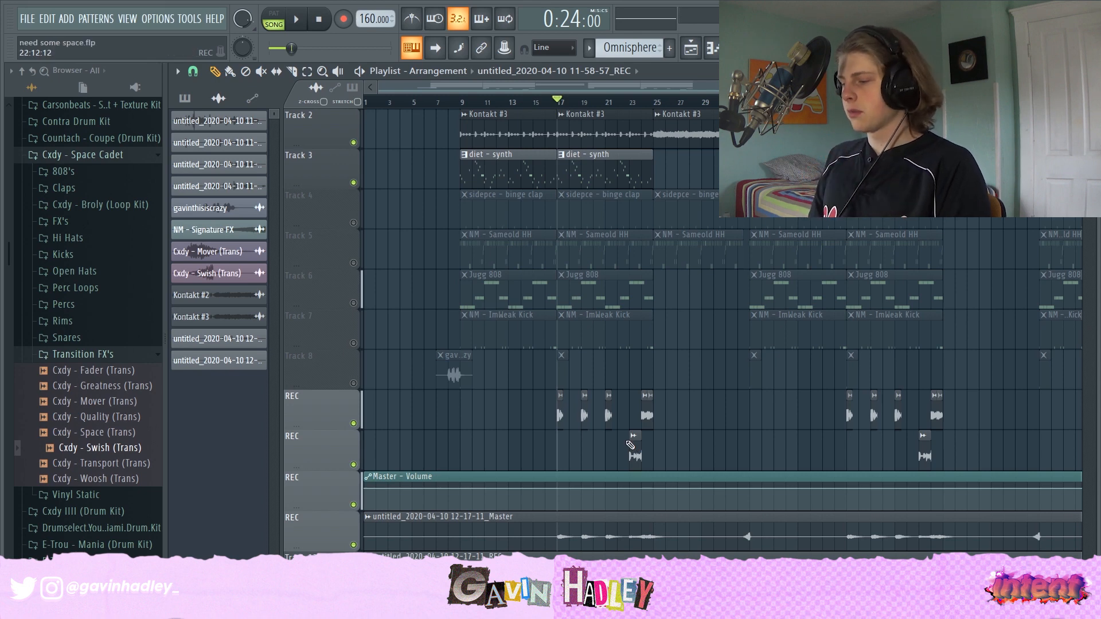
- Unmute the sidepce - binge clap track and briefly play the arrangement
scroll(459, 344, "up", 1)
left_click(353, 263)
key("space")
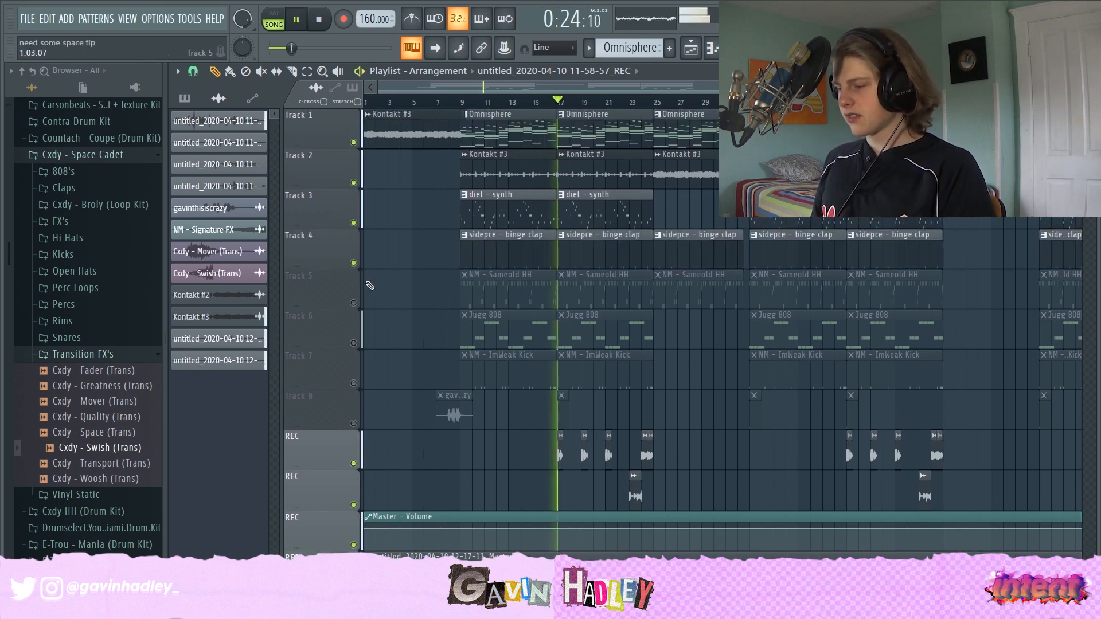
key("space")
- Open the NM - Sameold HH hi-hat pattern in the piano roll, zoom in and play it
double_click(584, 293)
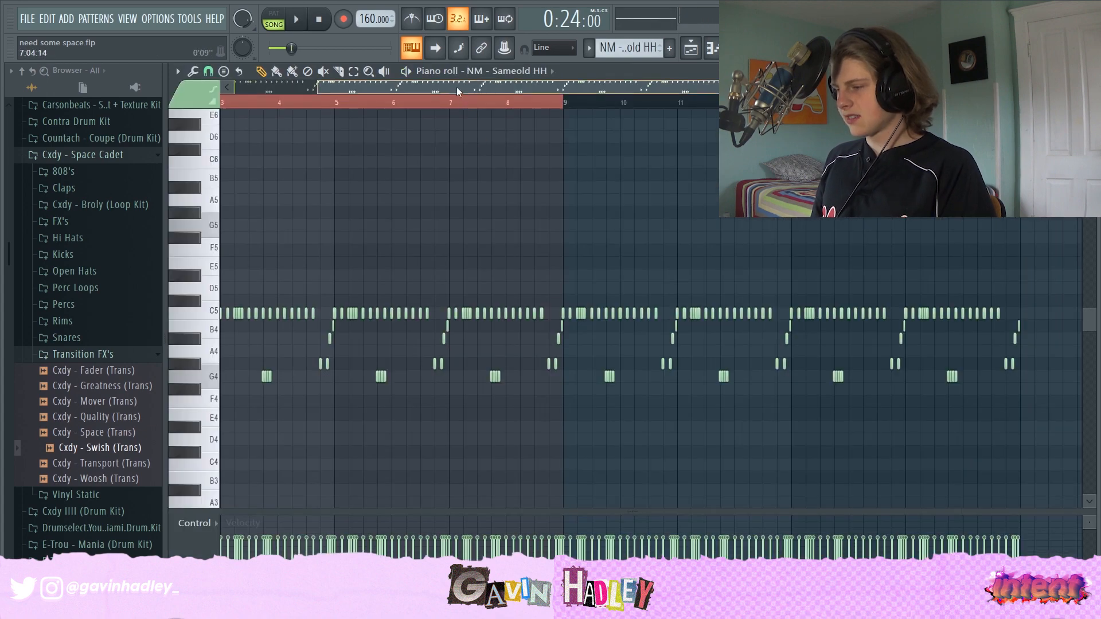
scroll(635, 131, "up", 2)
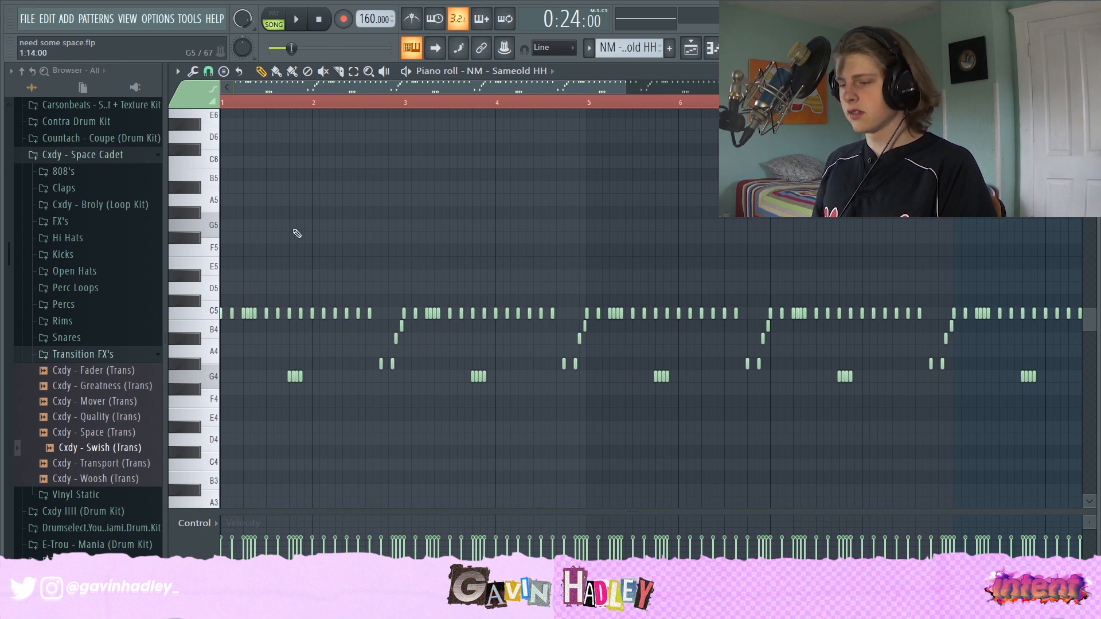
key("space")
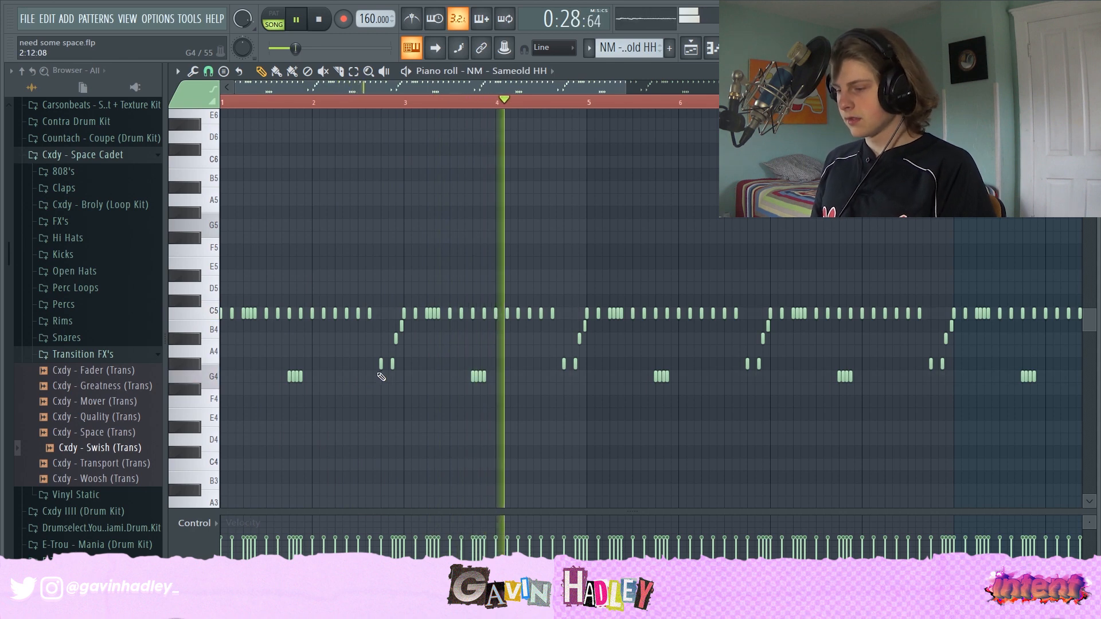
key("space")
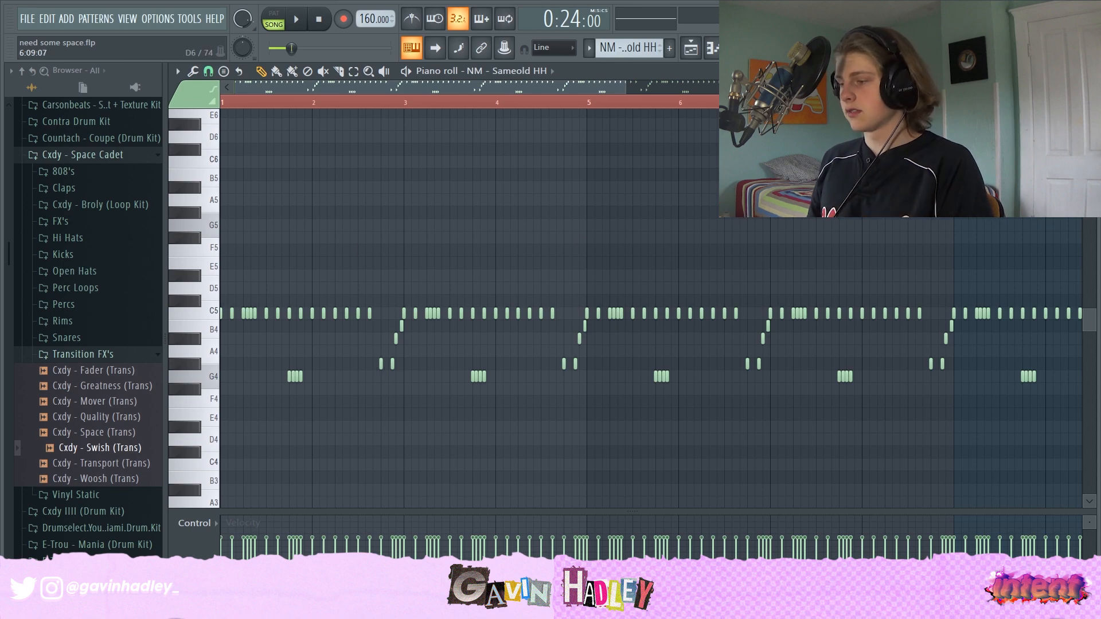
- Back in the playlist, unmute the Jugg 808 track and open its pattern in the piano roll
key("F5")
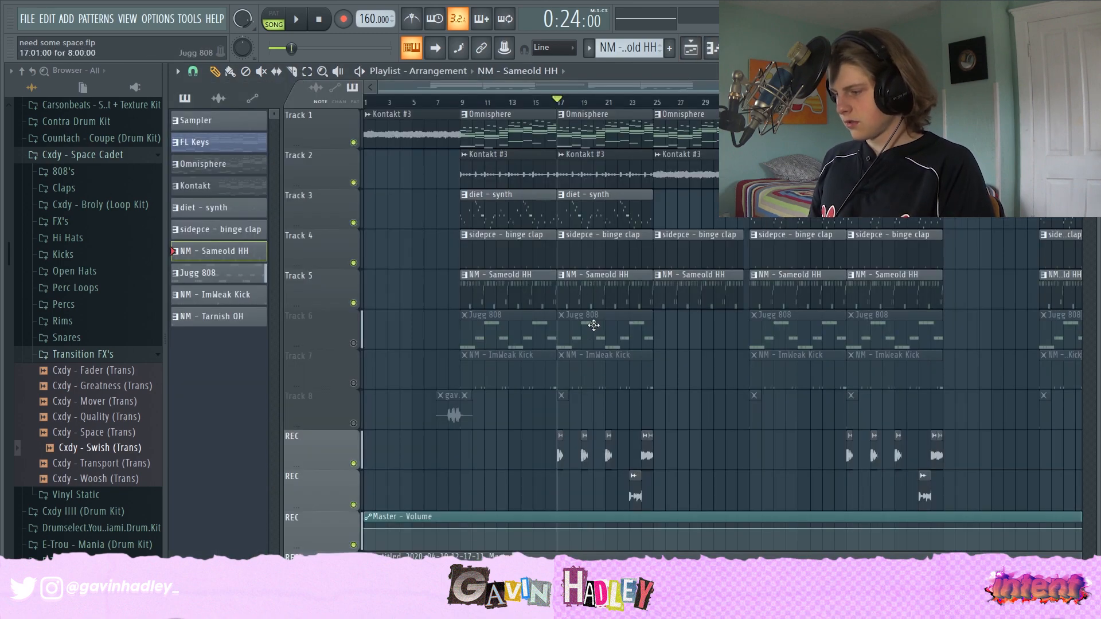
left_click(353, 344)
double_click(595, 331)
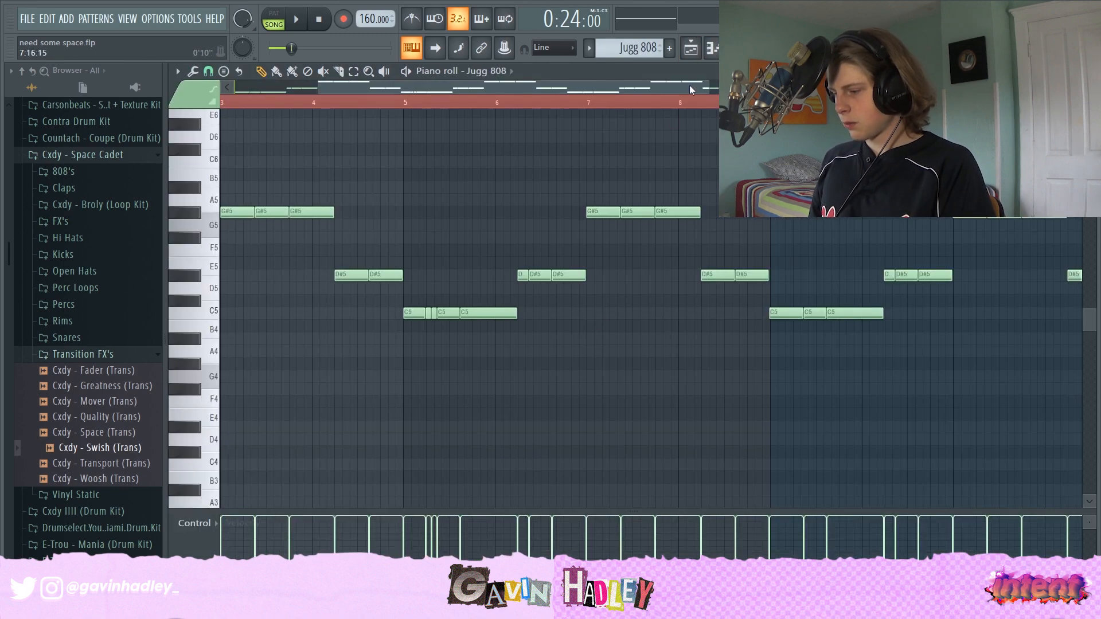
- Open the Jugg 808 channel settings and adjust the precomputed Boost knob
left_click(737, 48)
left_click(364, 377)
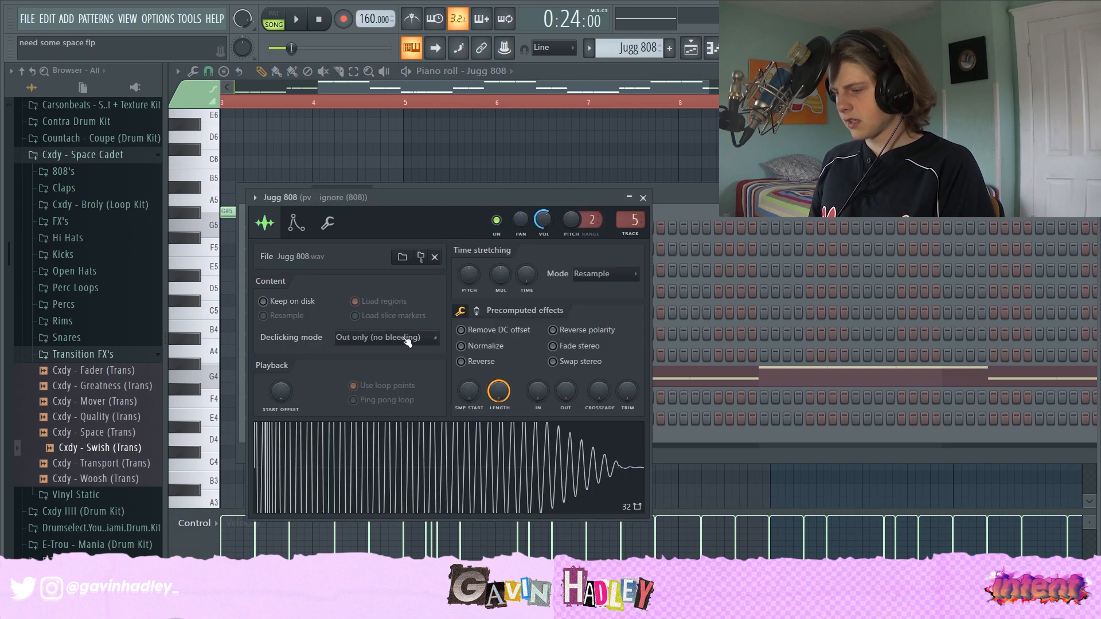
left_click(460, 311)
left_click_drag(466, 331, 466, 343)
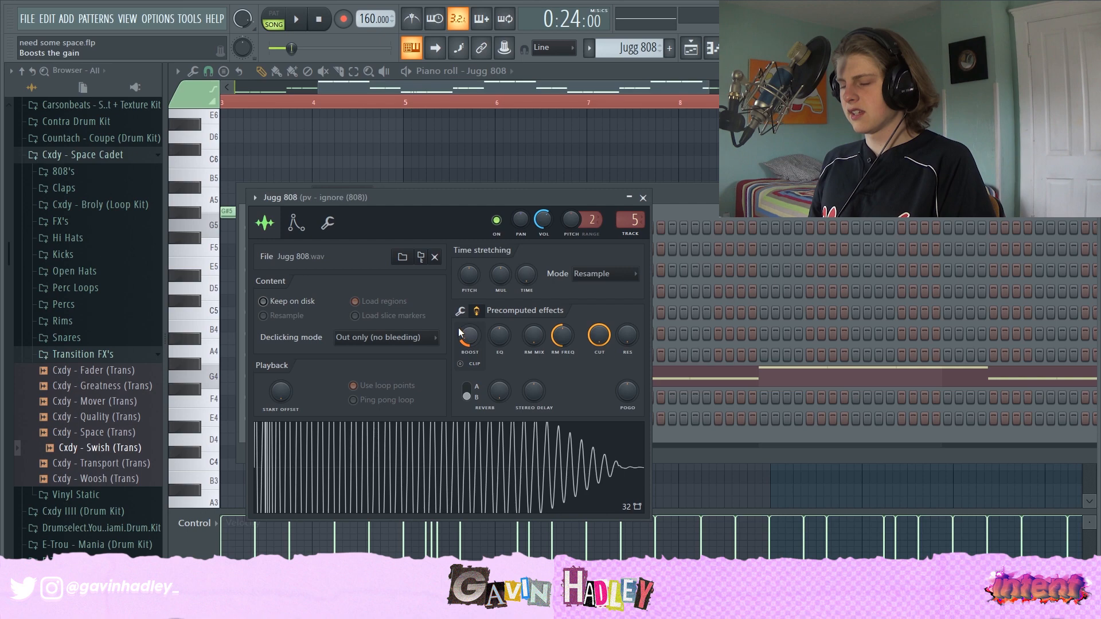
- Zoom the Jugg 808 piano roll and play the 808 pattern from bar 2
left_click_drag(536, 100, 250, 82)
left_click_drag(623, 85, 941, 86)
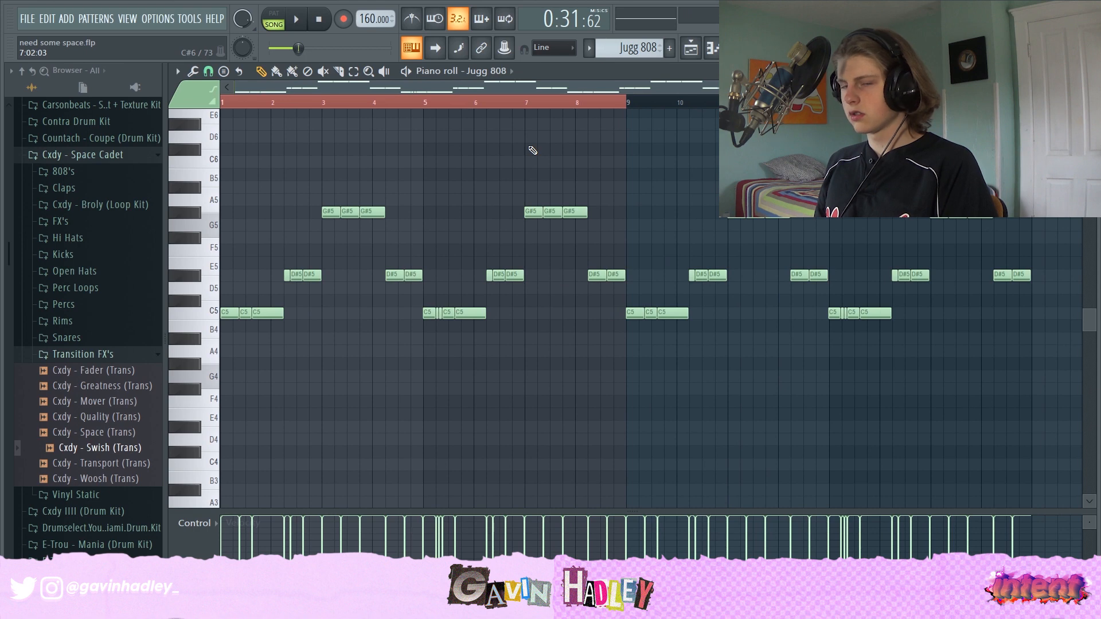
scroll(530, 241, "up", 3)
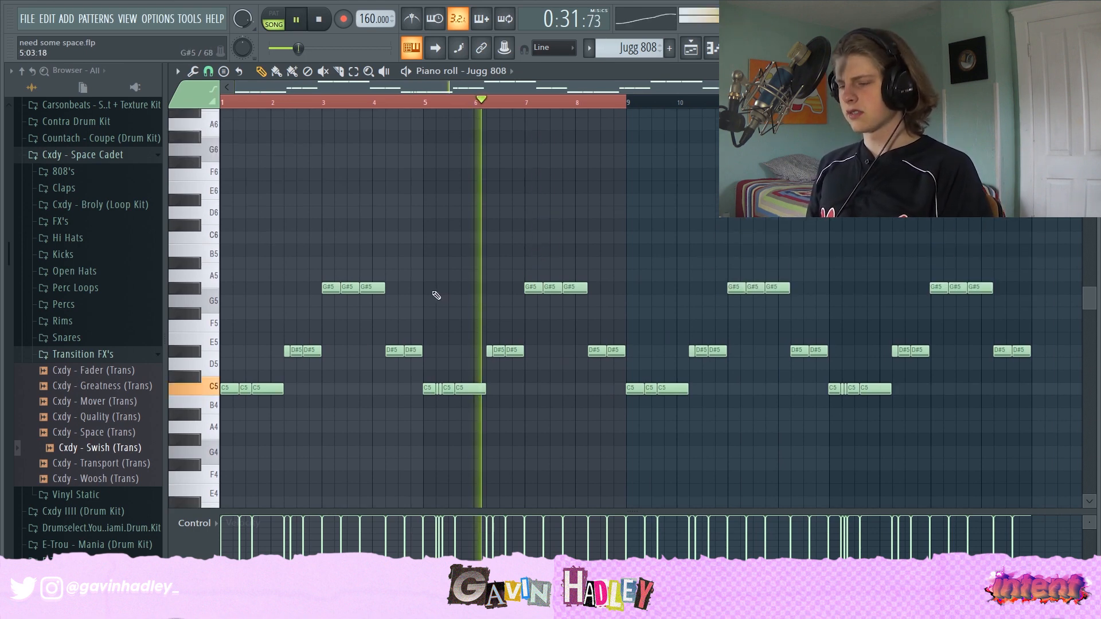
left_click(289, 105)
key("space")
scroll(622, 238, "down", 3)
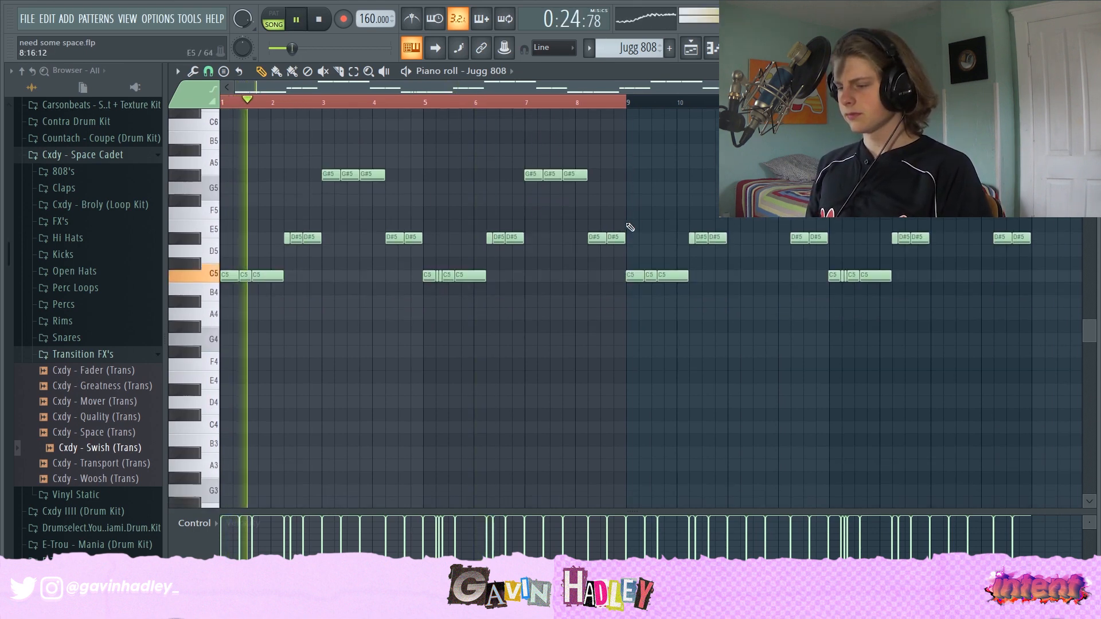
scroll(590, 140, "up", 3)
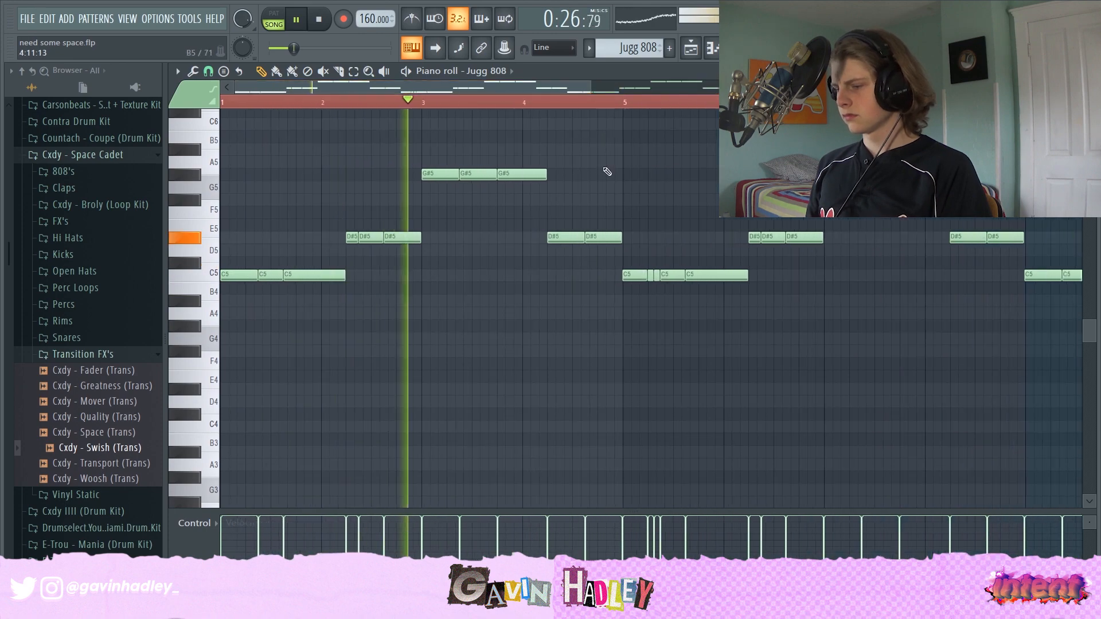
- Zoom into the Jugg 808 notes around bar 5 and audition the short C5 notes there
scroll(626, 269, "up", 5)
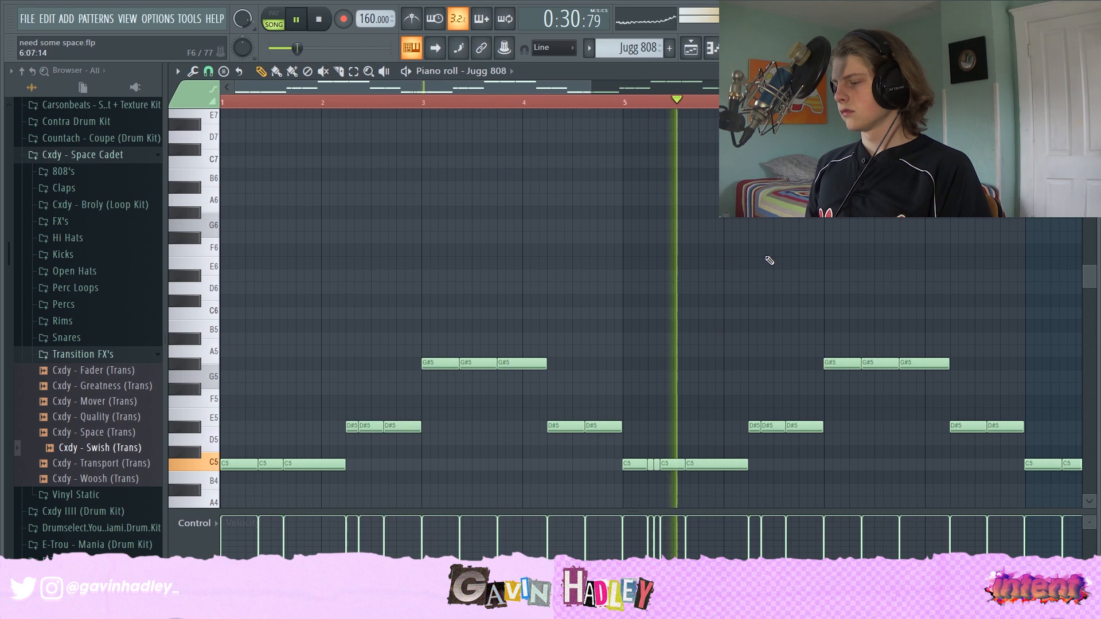
scroll(686, 297, "down", 2)
key("space")
scroll(650, 347, "down", 2)
left_click(665, 107)
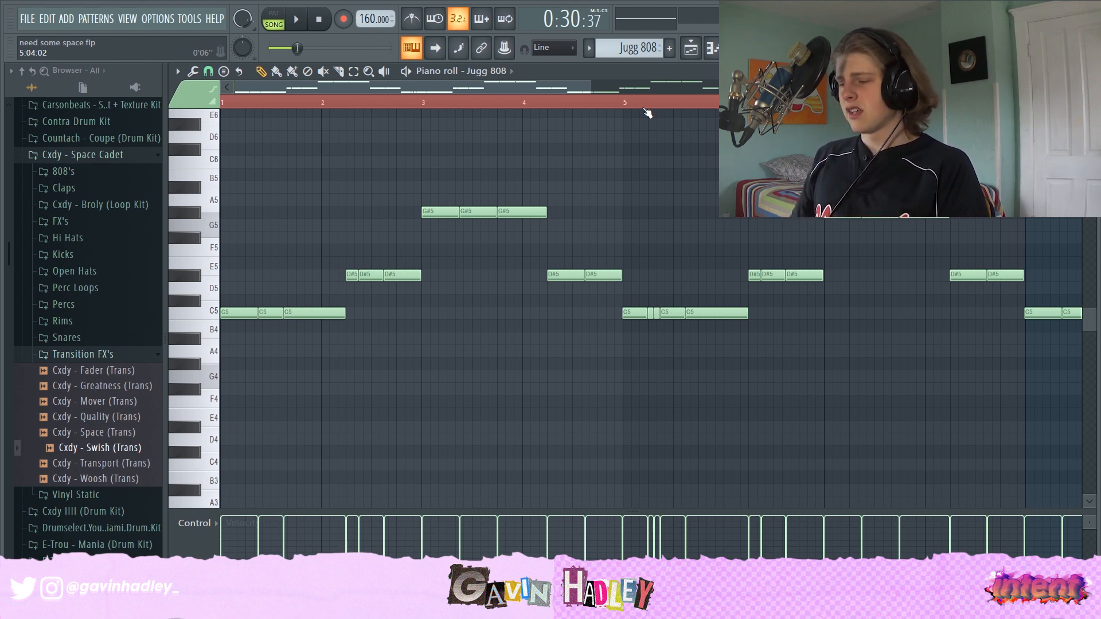
left_click_drag(588, 82, 467, 101)
left_click(537, 313)
left_click(550, 314)
left_click(566, 314)
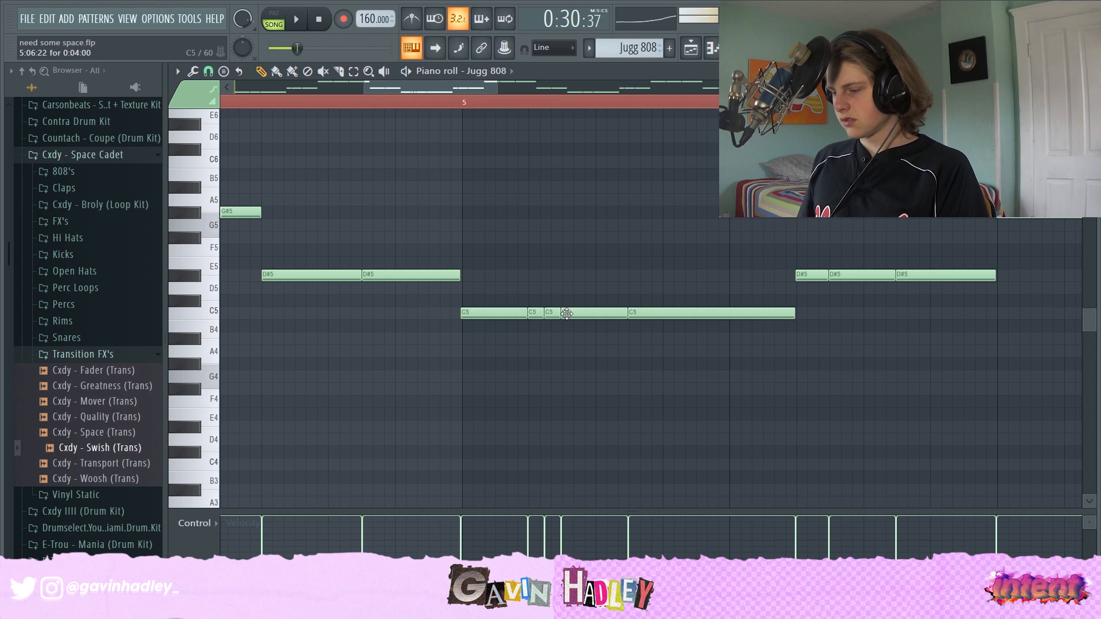
key("space")
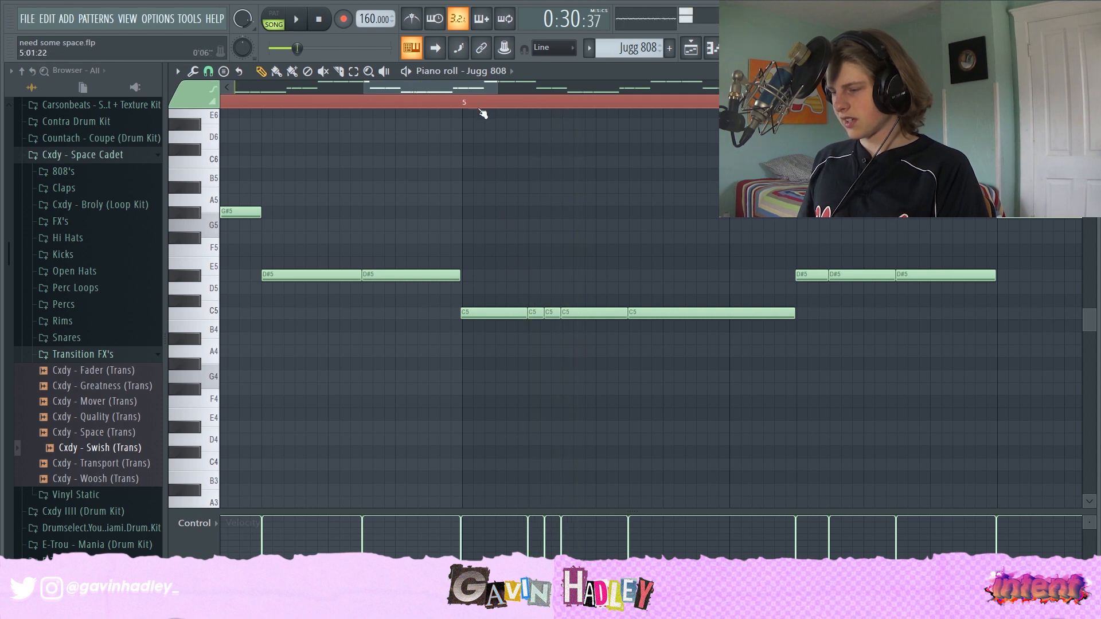
key("space")
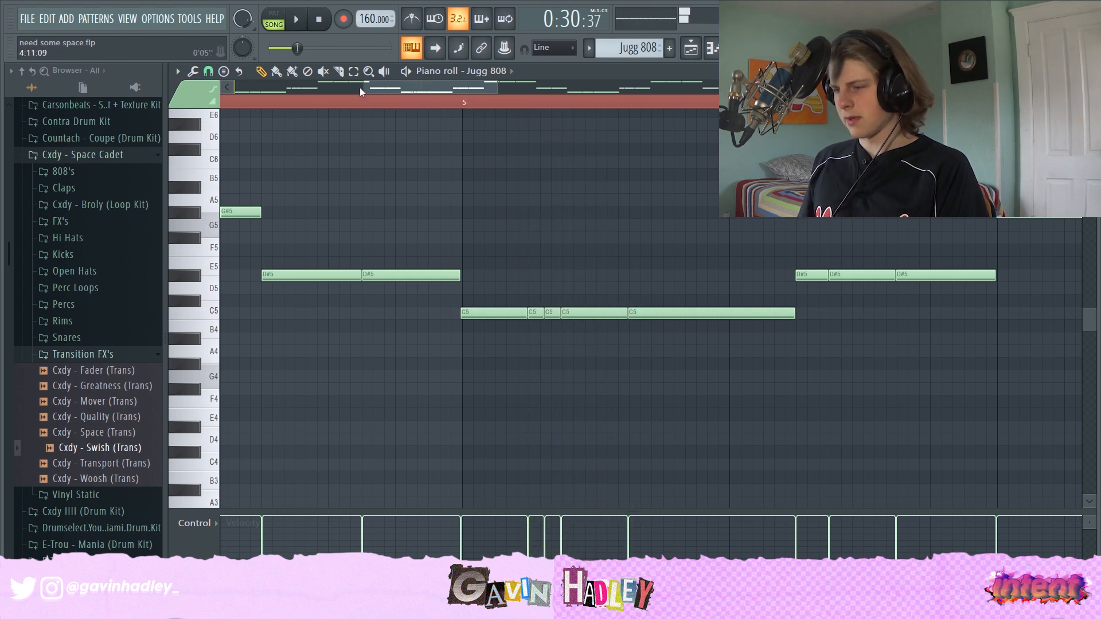
- Zoom the Jugg 808 piano roll back out and play the whole 808 pattern from the start
left_click(361, 87)
left_click_drag(361, 88, 265, 88)
scroll(500, 117, "down", 5)
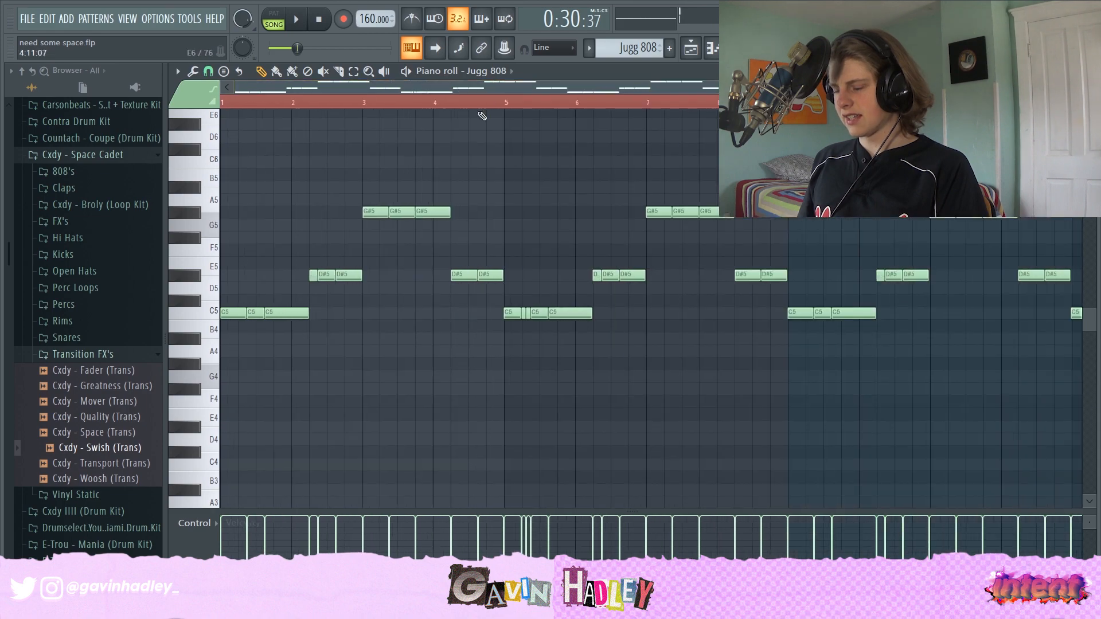
left_click_drag(401, 104, 222, 104)
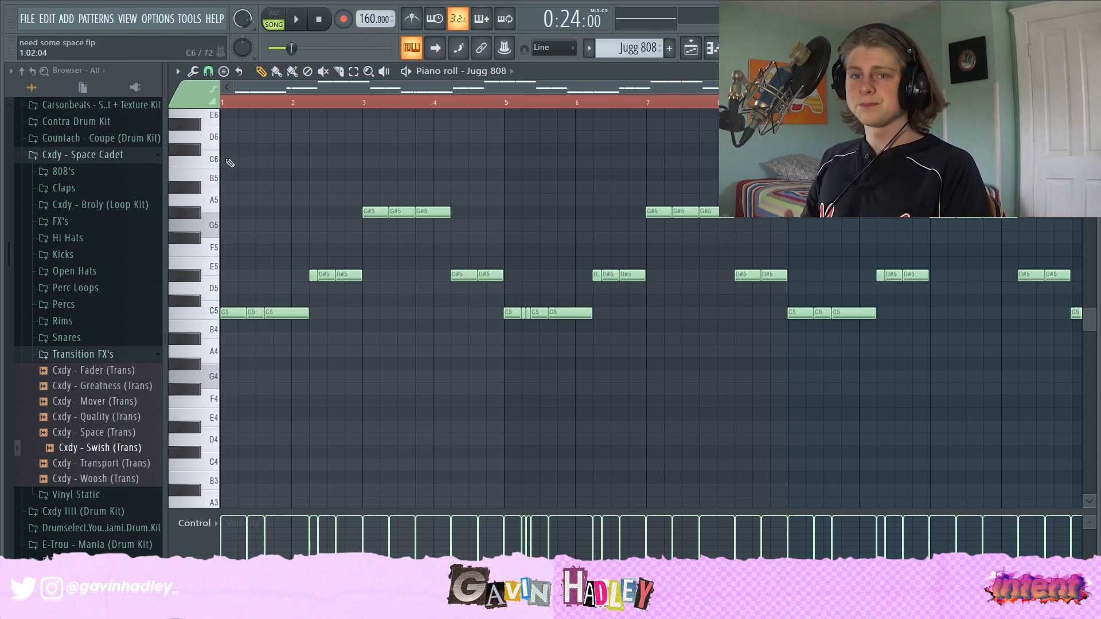
scroll(339, 184, "up", 2)
scroll(287, 215, "down", 1)
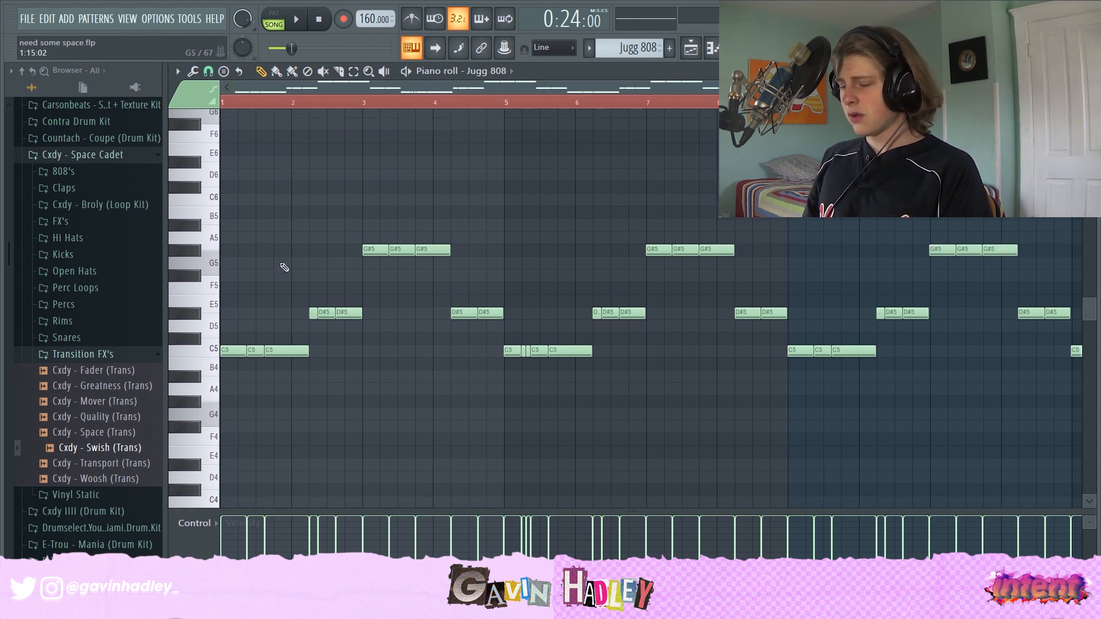
key("space")
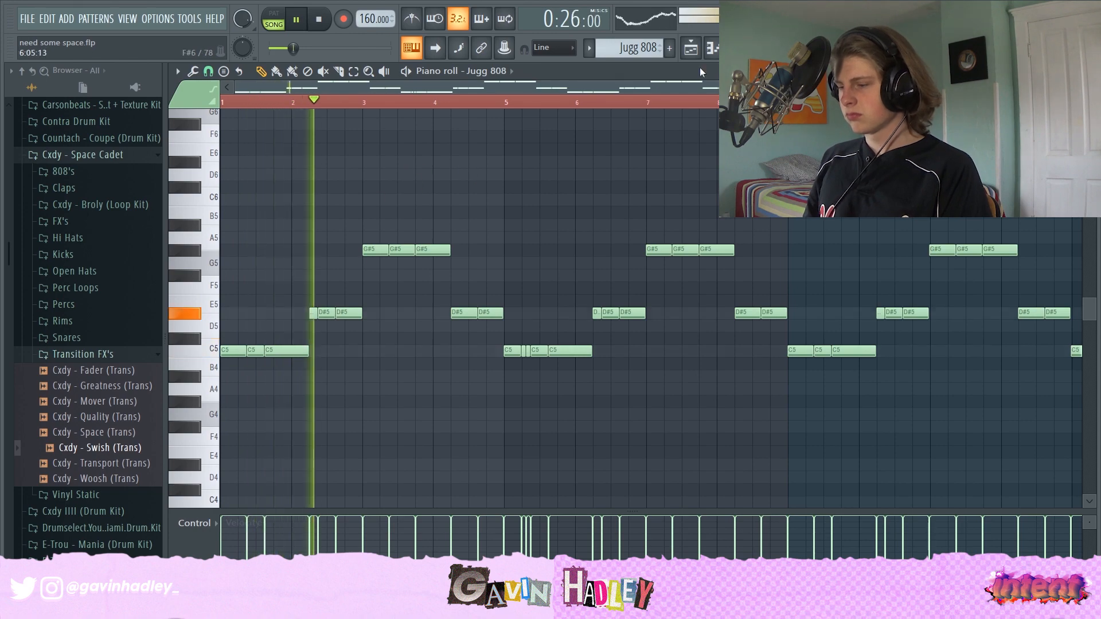
- Back in the playlist, open the NM - ImWeak Kick pattern in the piano roll and play it
key("F5")
key("space")
double_click(542, 375)
scroll(344, 313, "up", 4)
scroll(319, 352, "down", 3)
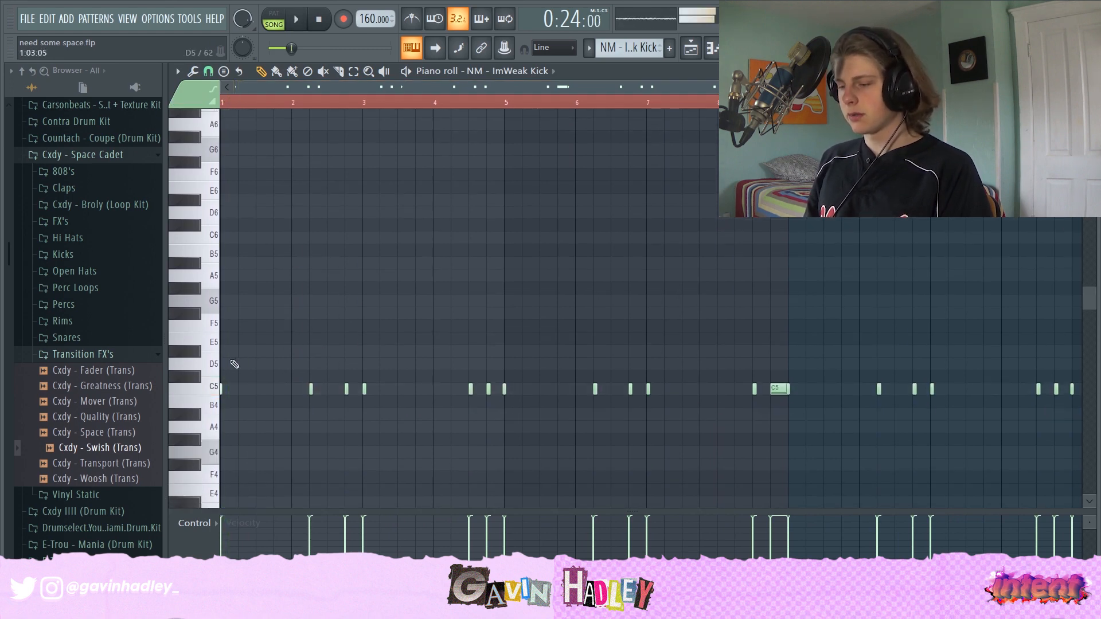
key("space")
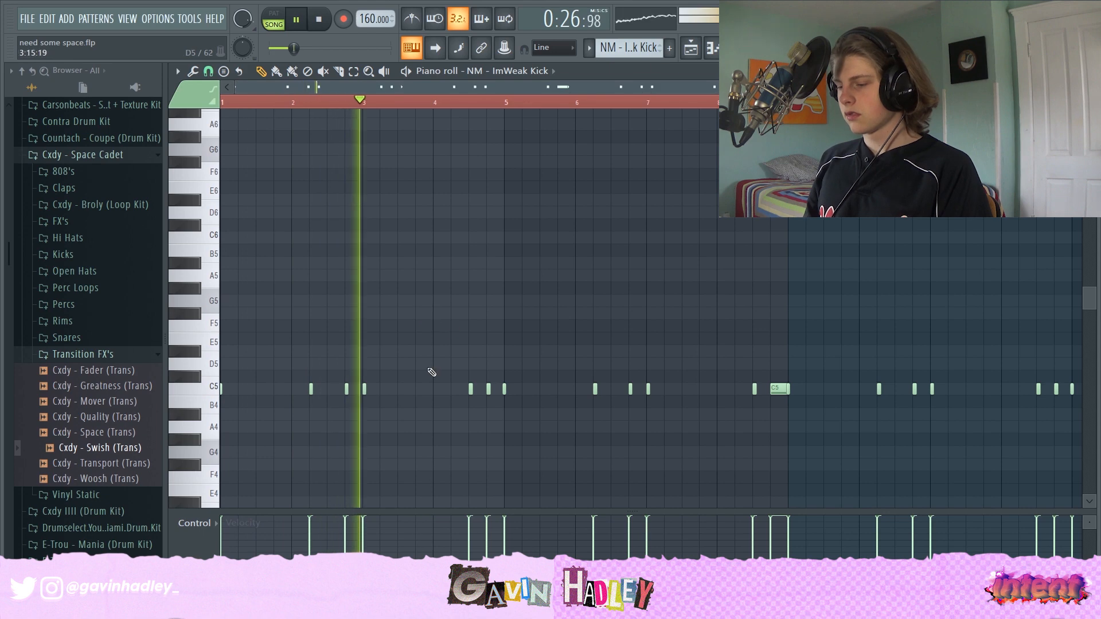
- Play the NM - ImWeak Kick pattern from bar 2 and zoom the piano roll out
left_click(335, 105)
key("space")
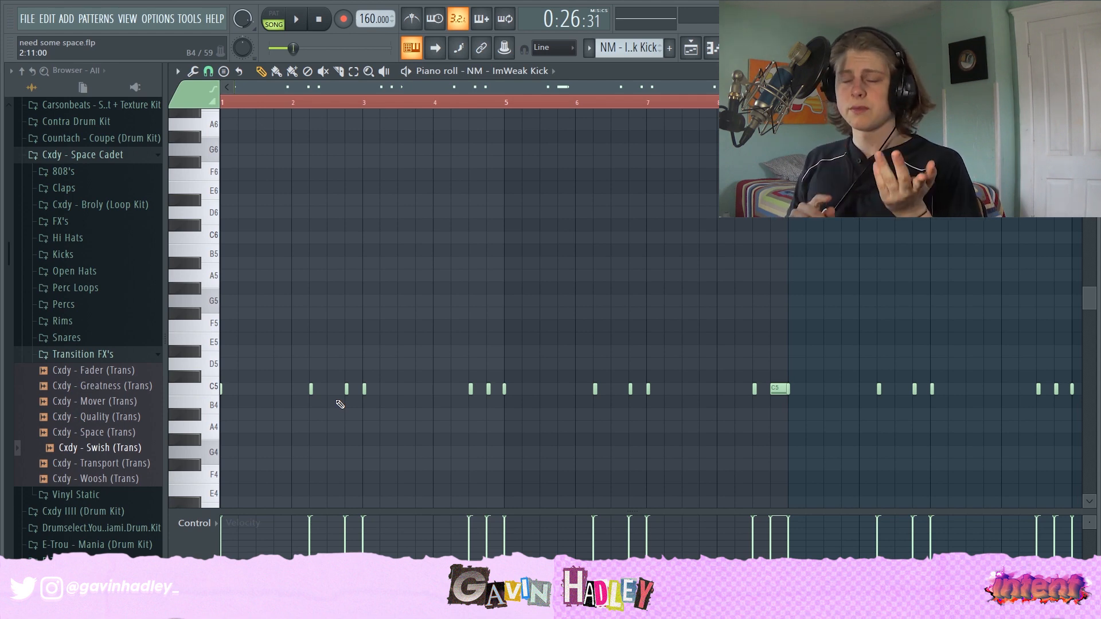
key("space")
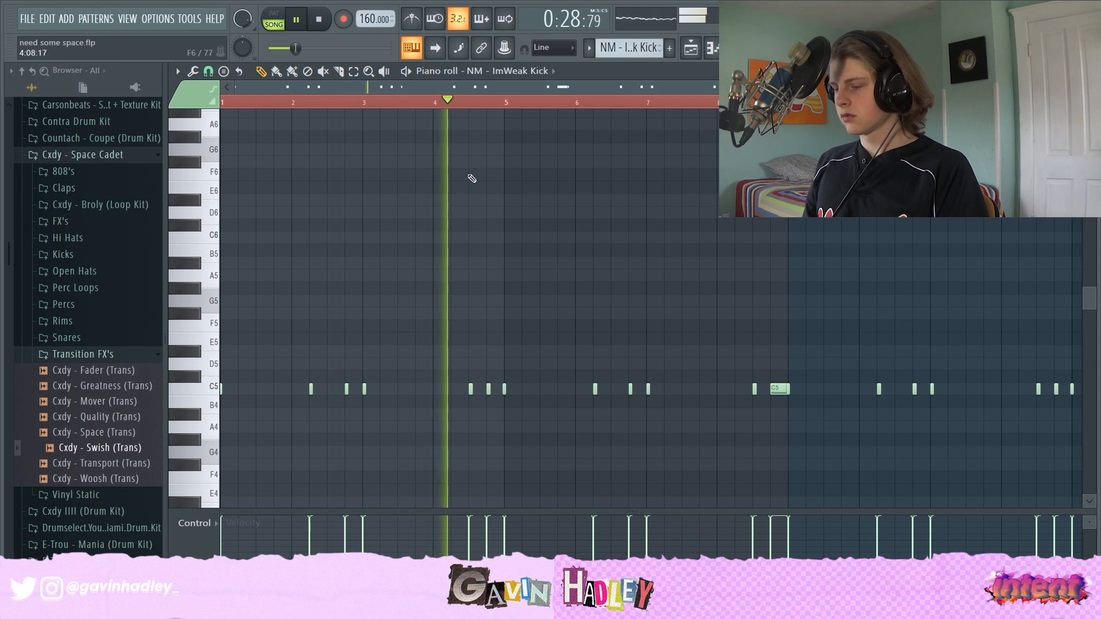
key("space")
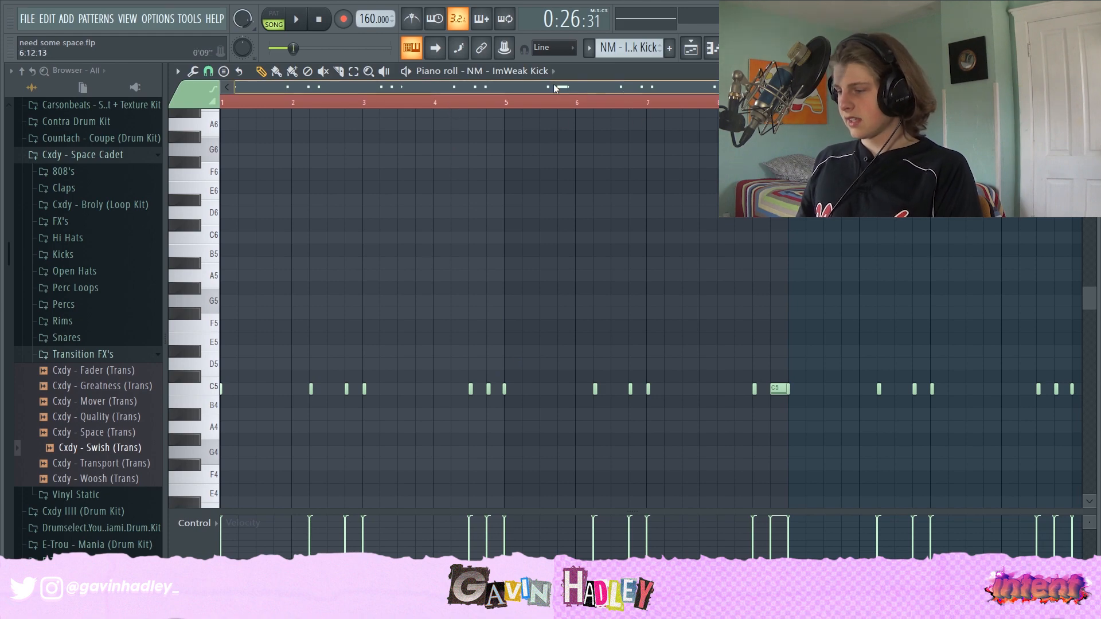
scroll(754, 87, "down", 3)
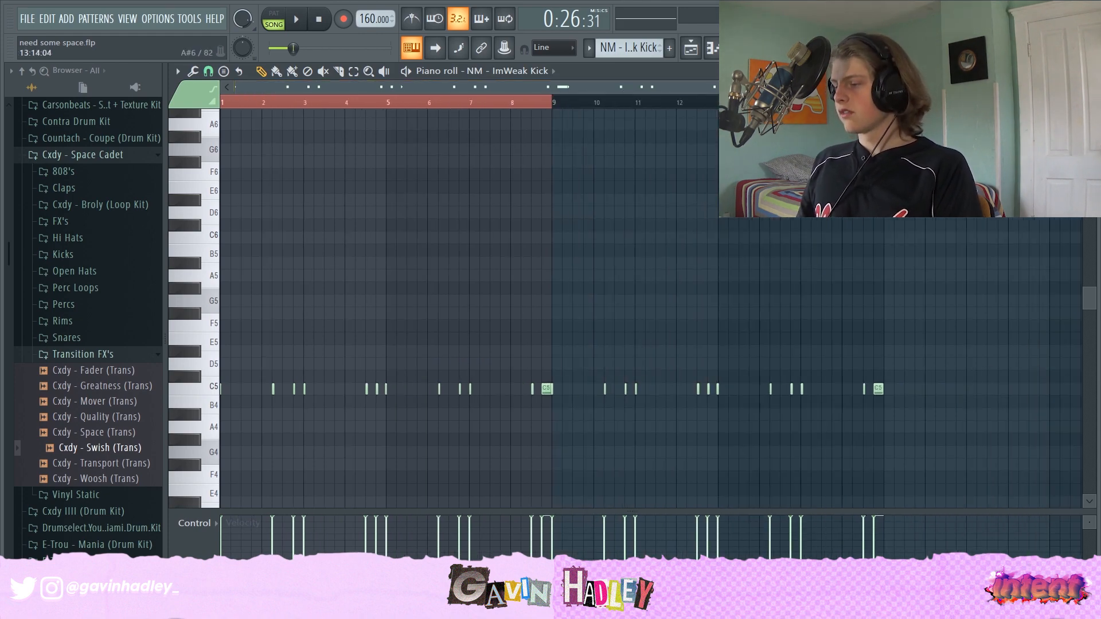
- In the playlist, unmute Track 8 and play the arrangement
left_click(714, 47)
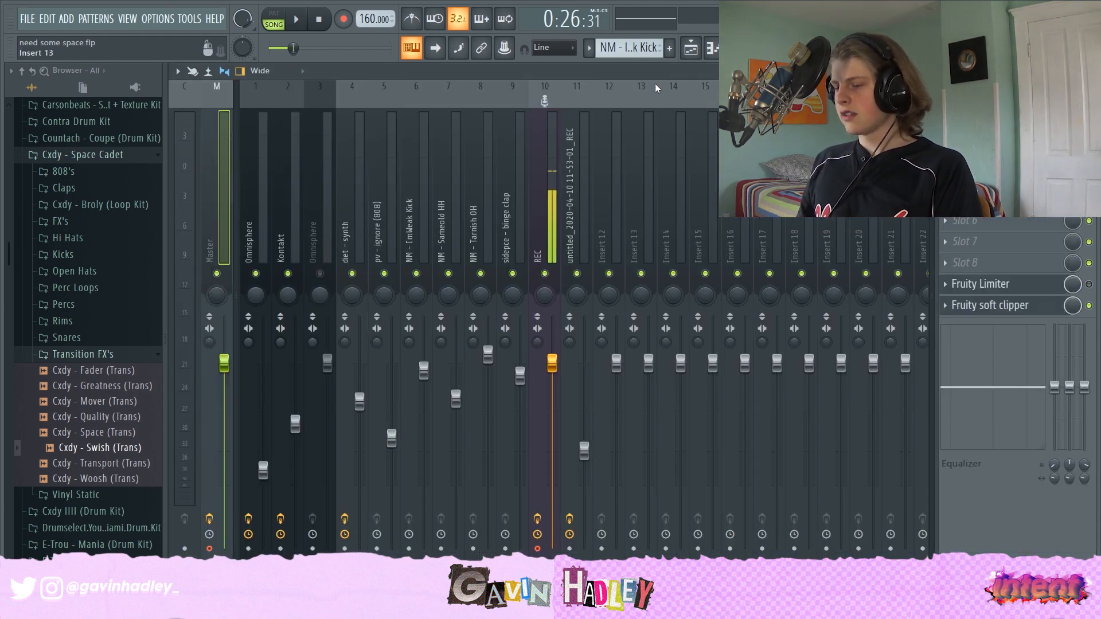
left_click(691, 48)
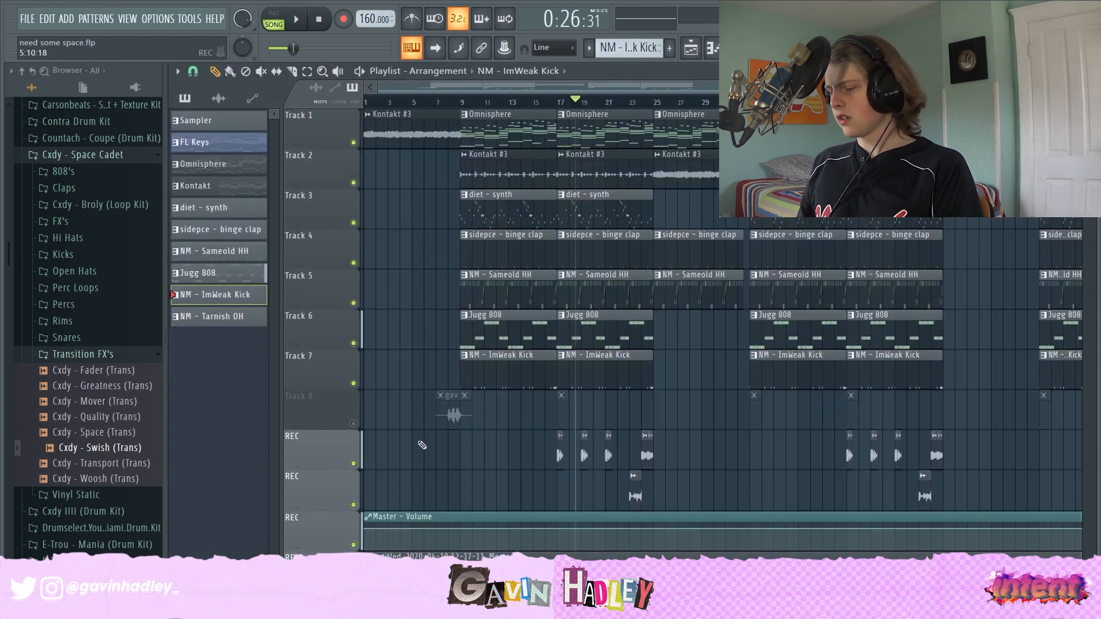
key("space")
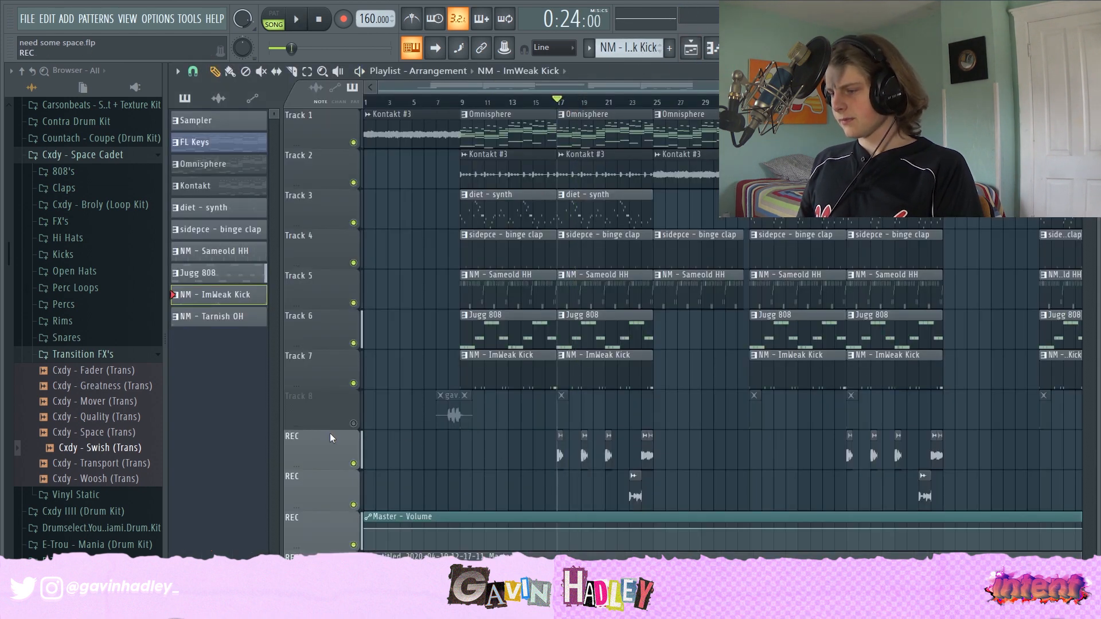
left_click(353, 423)
key("space")
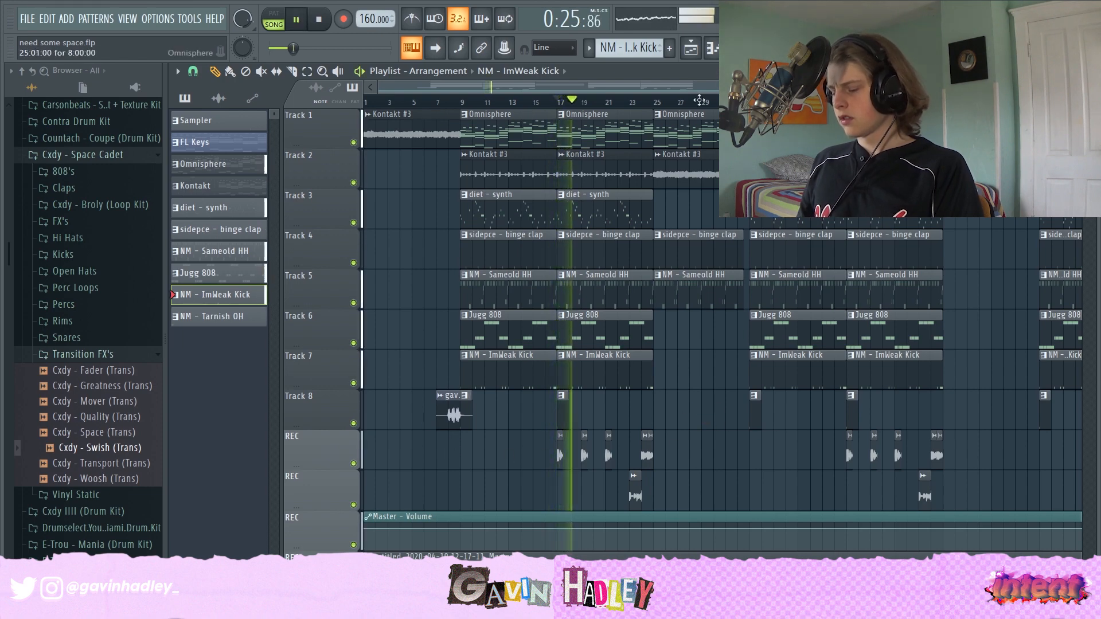
- Inspect the Master insert's Fruity Limiter and Fruity soft clipper in the mixer, then zoom out the playlist
left_click(760, 48)
key("space")
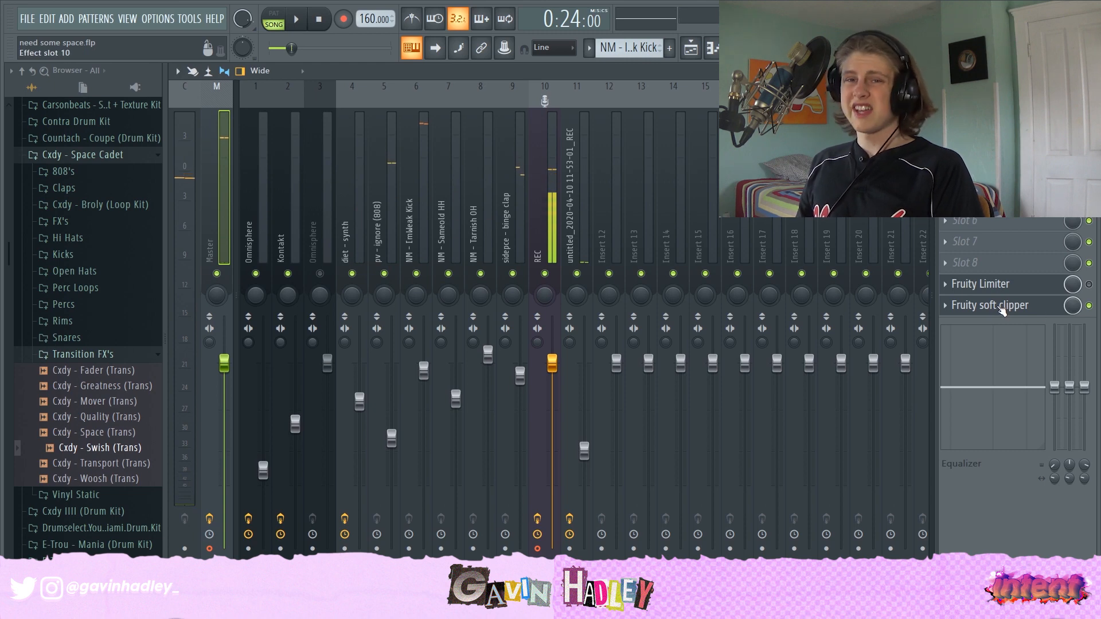
left_click(981, 285)
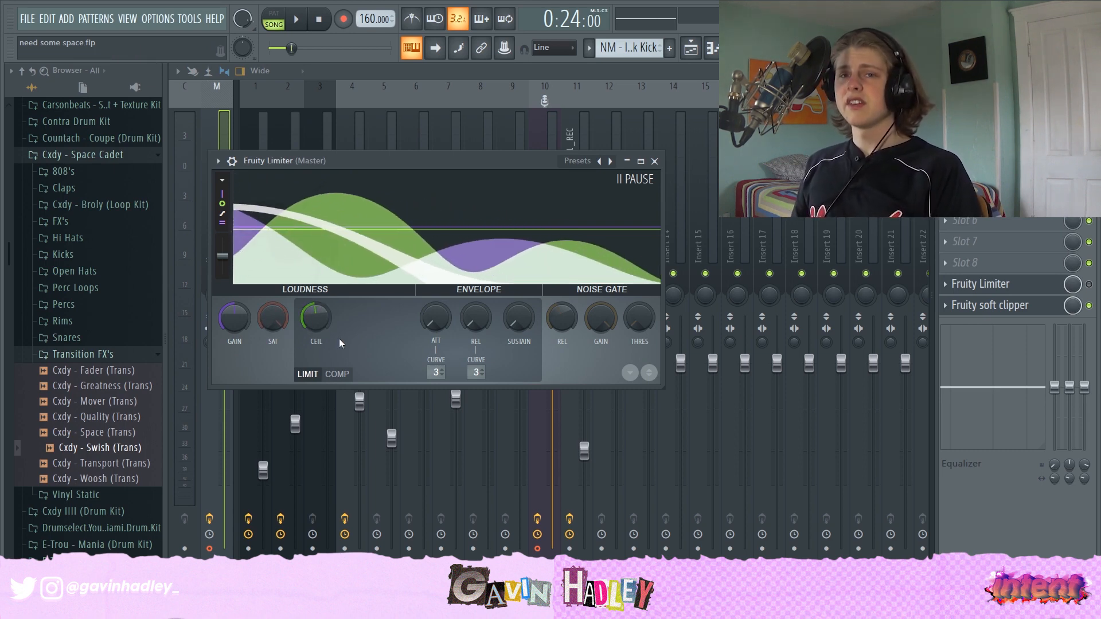
left_click(1027, 305)
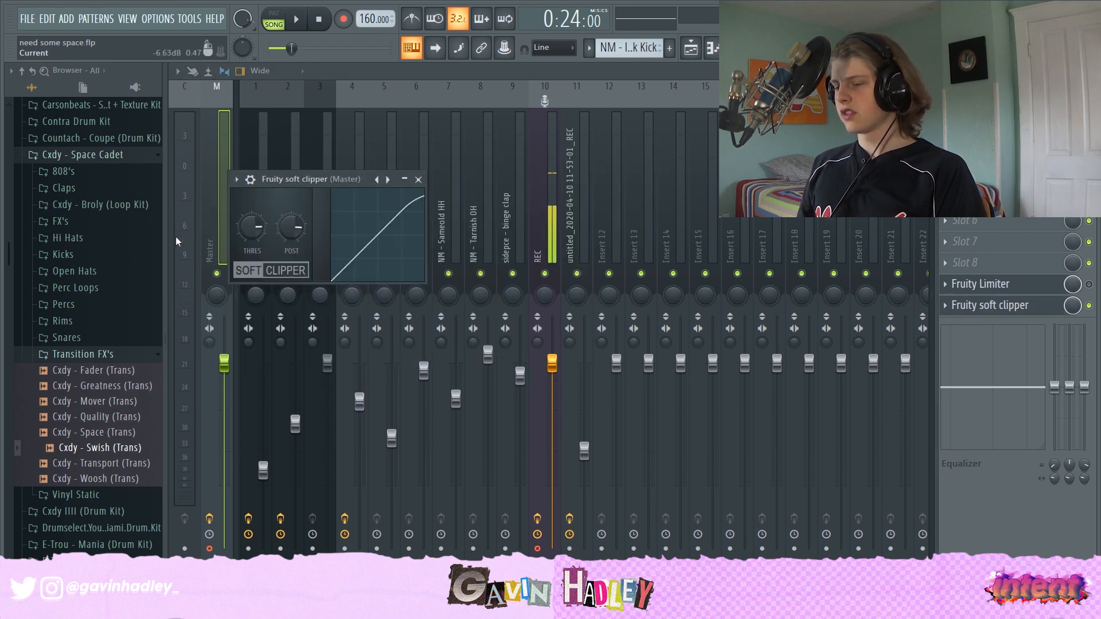
left_click(691, 50)
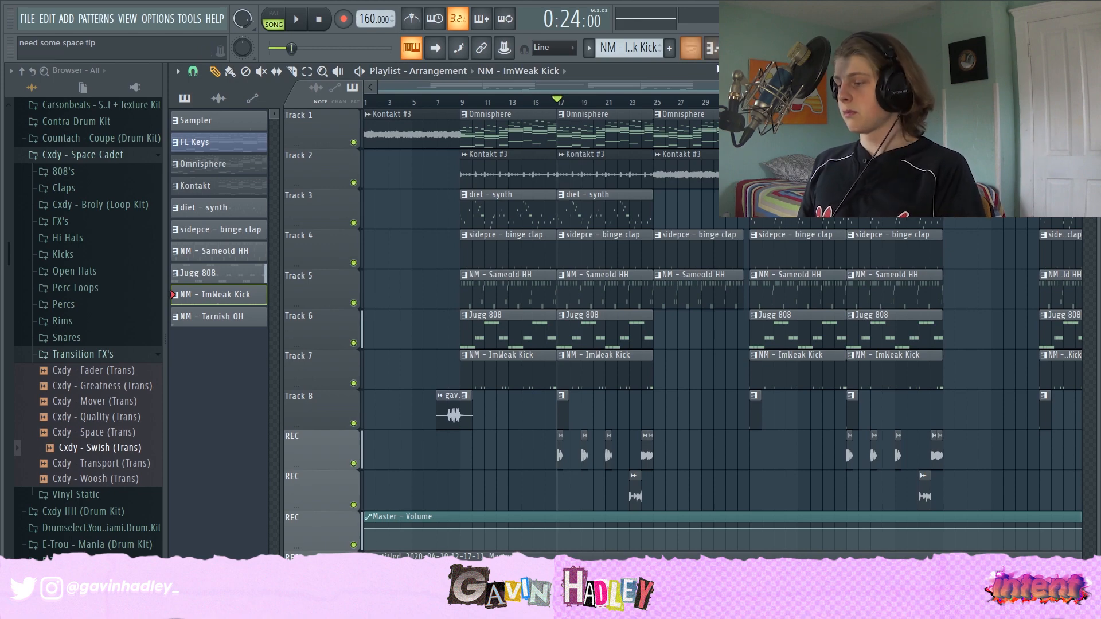
scroll(1011, 226, "down", 3)
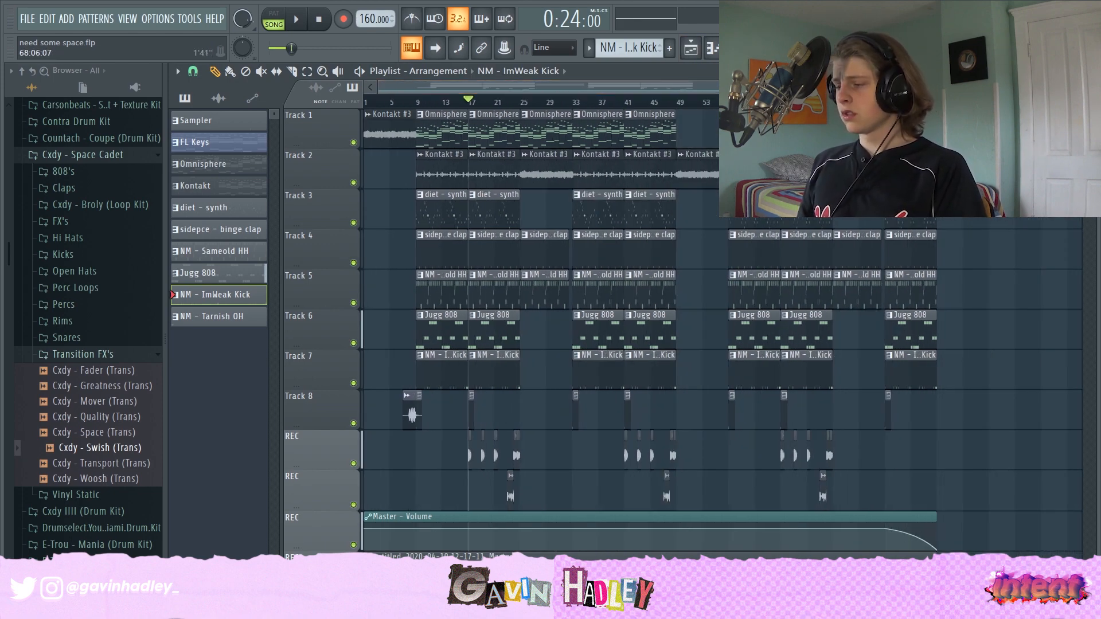
- Inspect the Omnisphere and Kontakt mixer inserts, opening and closing Kontakt's Cassette effect
left_click(760, 49)
left_click(263, 224)
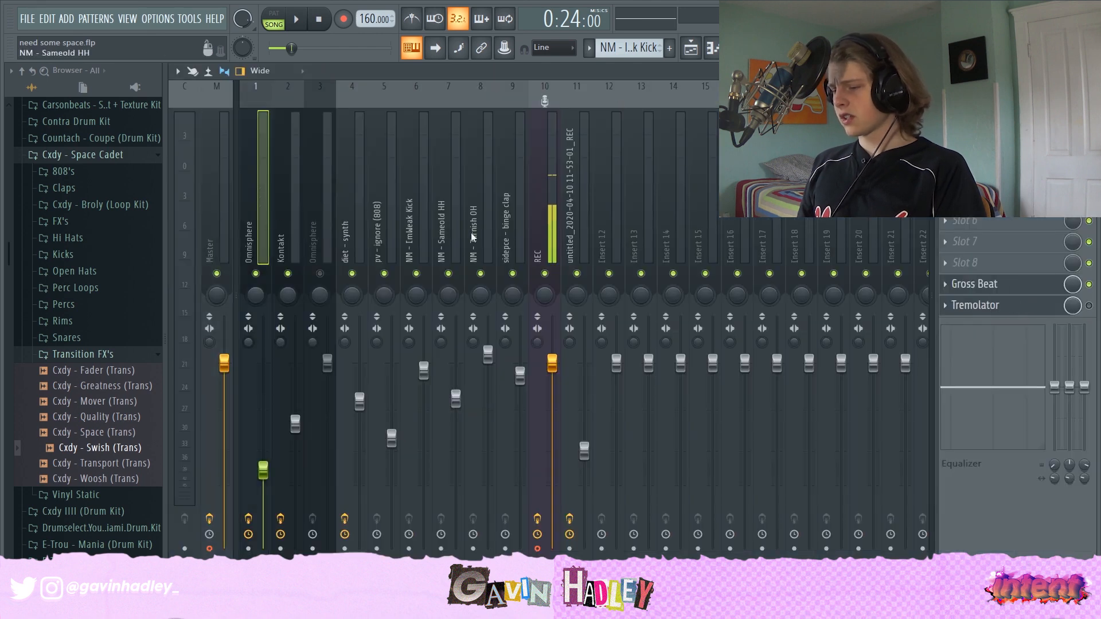
left_click(291, 217)
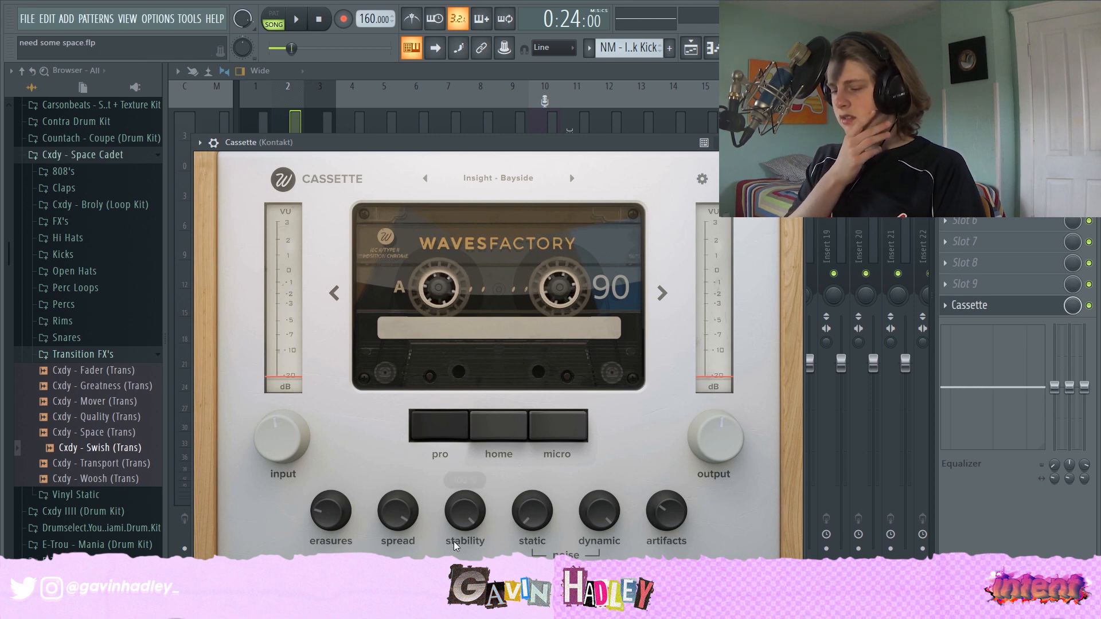
left_click(797, 143)
- Select the diet - synth mixer insert and open its Fruity Reeverb 2 effect
left_click(319, 200)
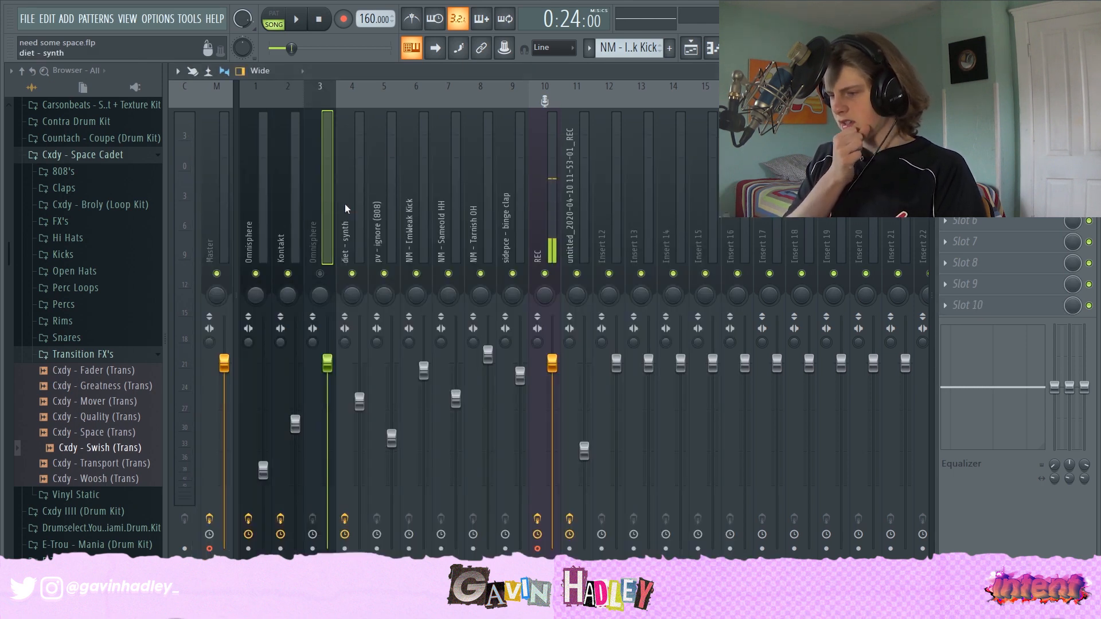
left_click(346, 204)
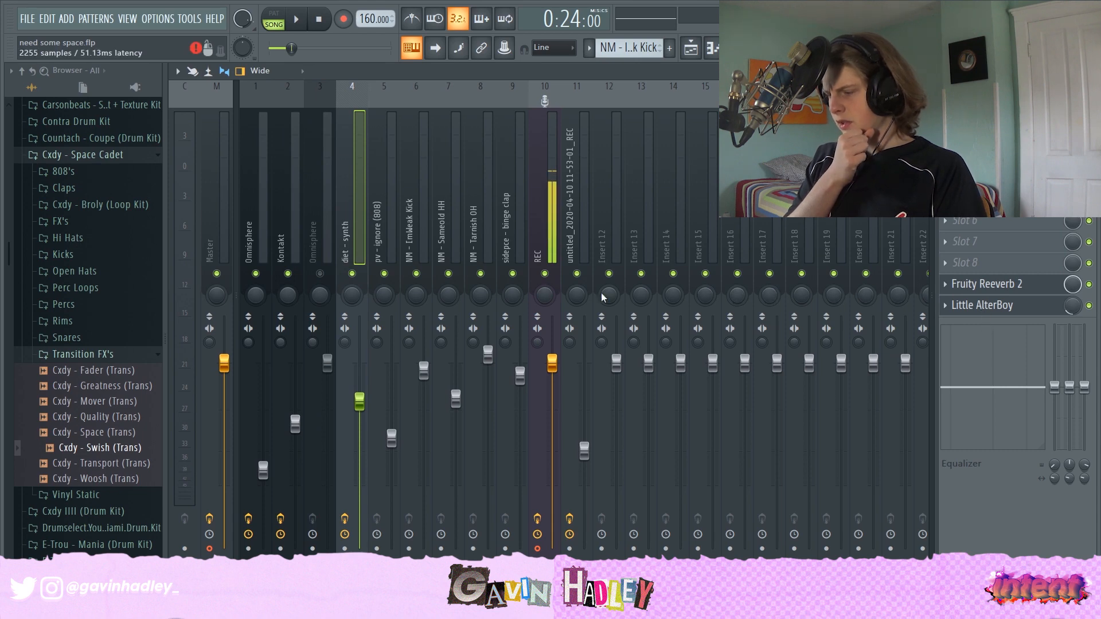
left_click(981, 286)
left_click(980, 286)
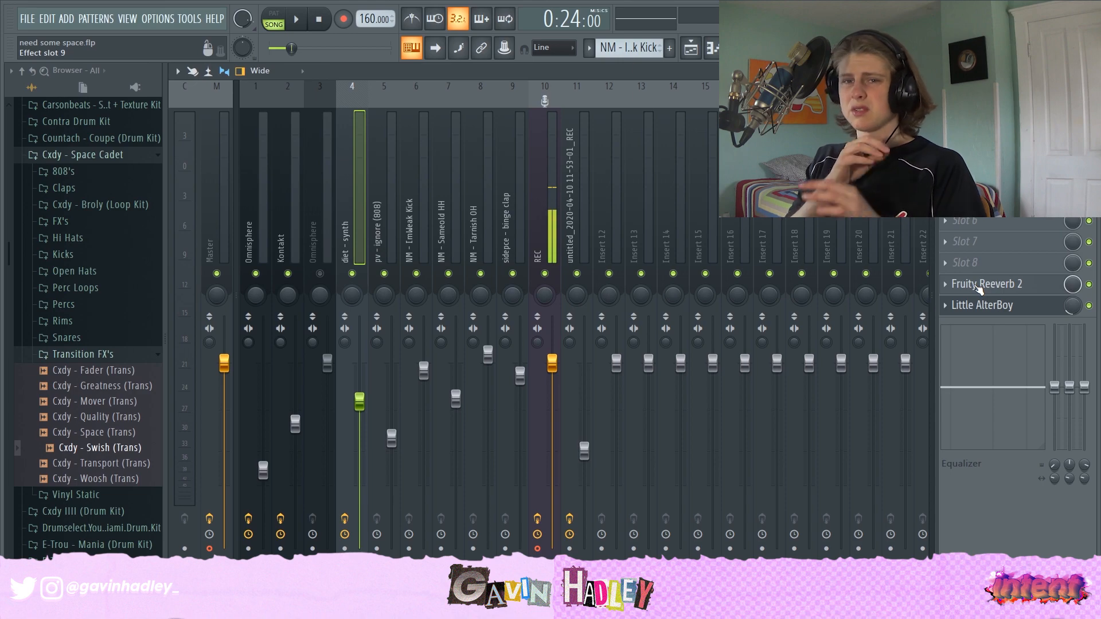